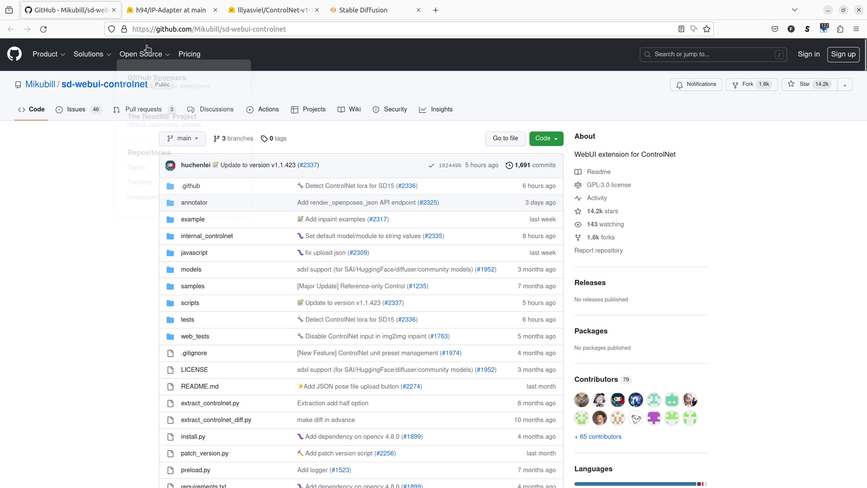
Check the h94/IP-Adapter page and its address, then show the lllyasviel/ControlNet-v1-1 file list
{"action": "left_click", "coordinate": [163, 9]}
{"action": "left_click", "coordinate": [142, 29]}
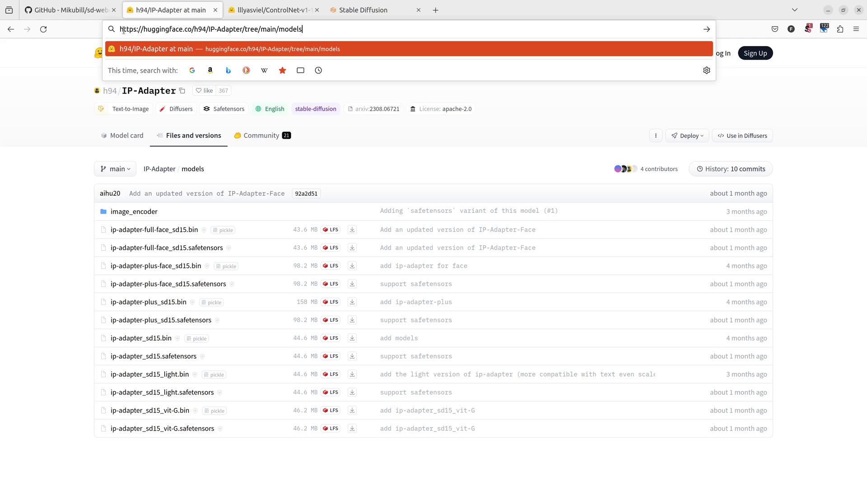
{"action": "left_click_drag", "start_coordinate": [122, 29], "coordinate": [306, 31]}
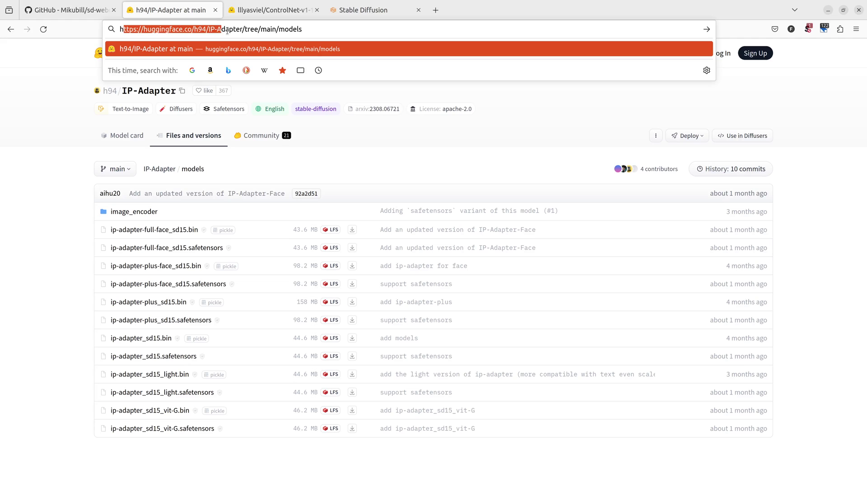
{"action": "left_click", "coordinate": [73, 239]}
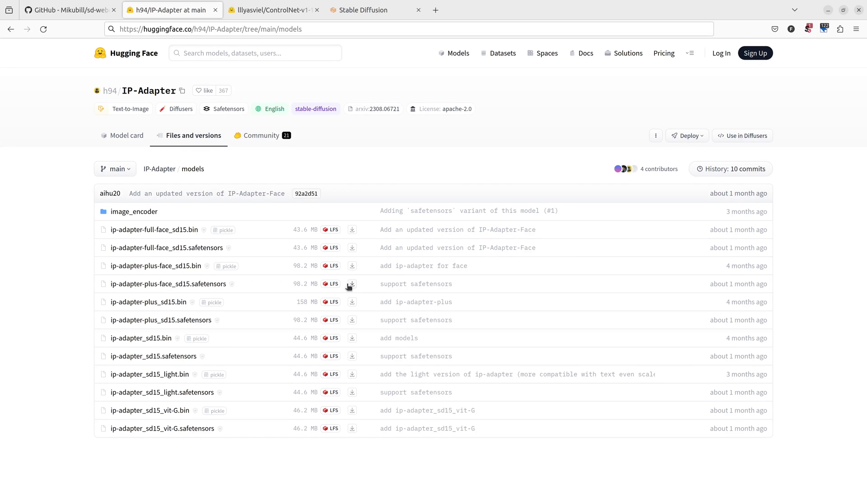
{"action": "left_click", "coordinate": [271, 10]}
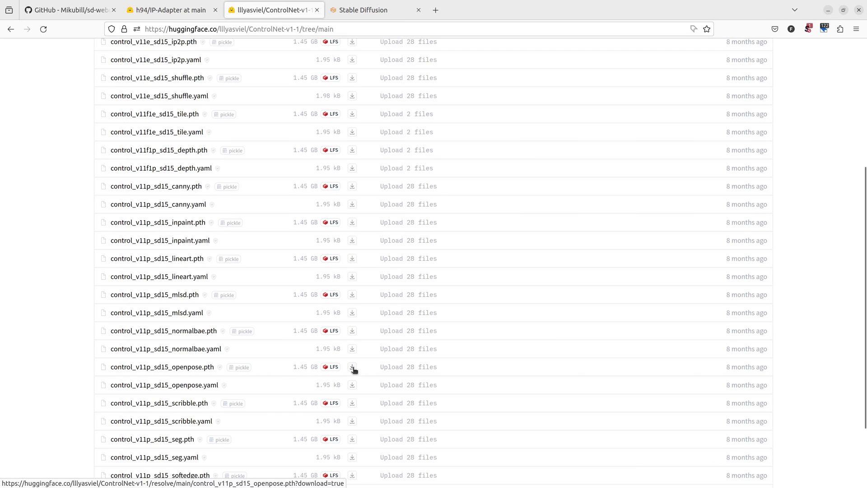
{"action": "key", "text": "super+e"}
{"action": "left_click_drag", "start_coordinate": [711, 95], "coordinate": [649, 108]}
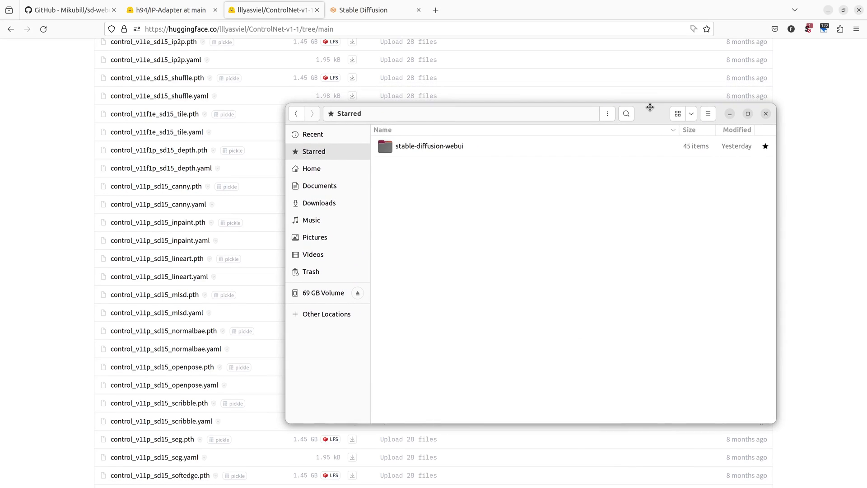
{"action": "double_click", "coordinate": [435, 146]}
{"action": "left_click", "coordinate": [404, 313]}
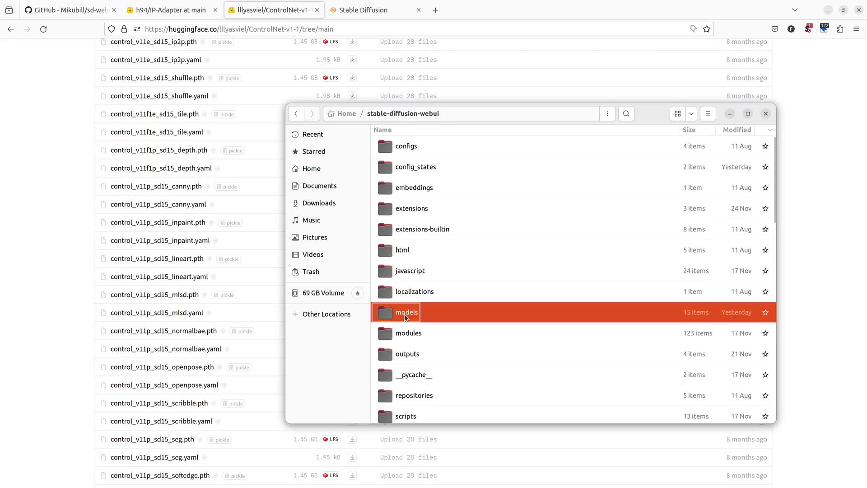
{"action": "double_click", "coordinate": [411, 168]}
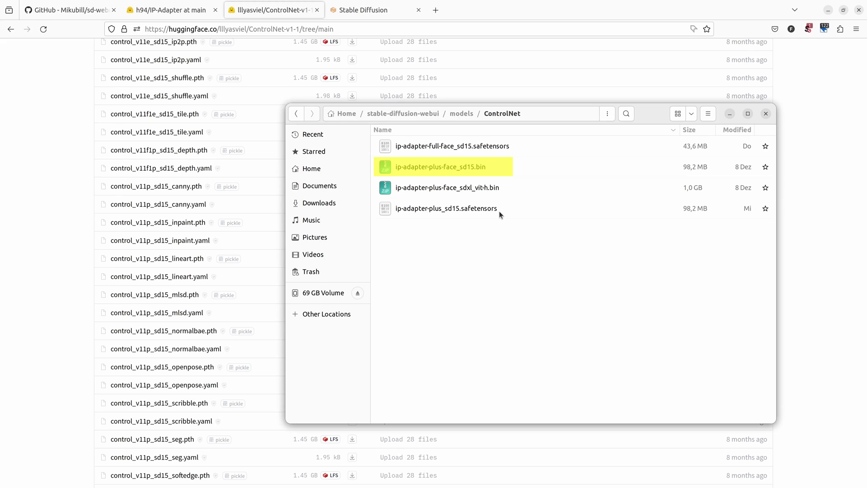
{"action": "left_click", "coordinate": [410, 114]}
{"action": "scroll", "coordinate": [428, 281], "scroll_direction": "up", "scroll_amount": 3}
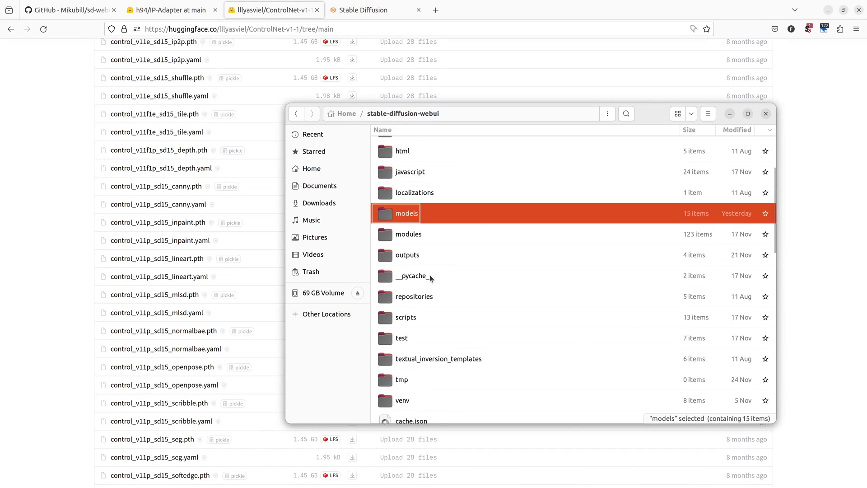
{"action": "scroll", "coordinate": [430, 275], "scroll_direction": "up", "scroll_amount": 3}
{"action": "scroll", "coordinate": [430, 274], "scroll_direction": "up", "scroll_amount": 2}
{"action": "double_click", "coordinate": [407, 208]}
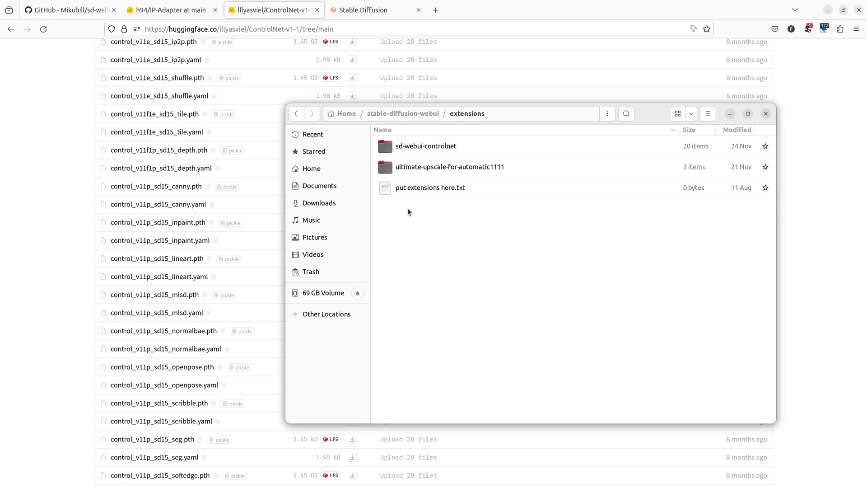
{"action": "double_click", "coordinate": [418, 150]}
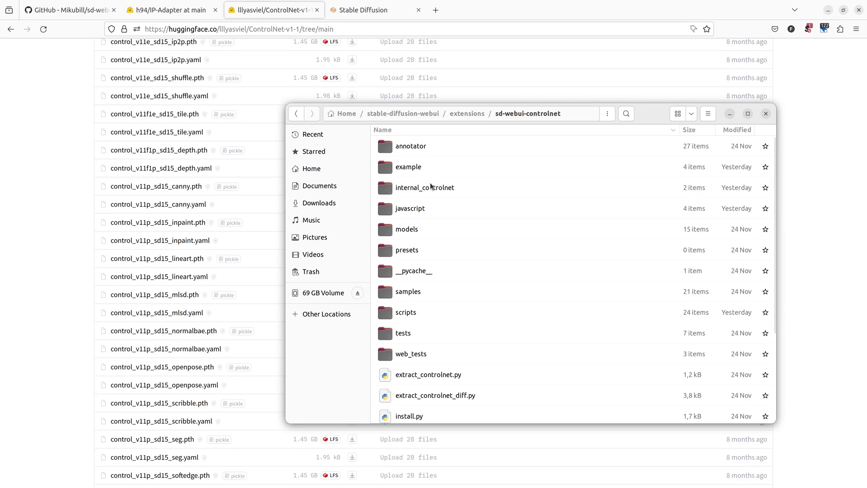
{"action": "double_click", "coordinate": [405, 231]}
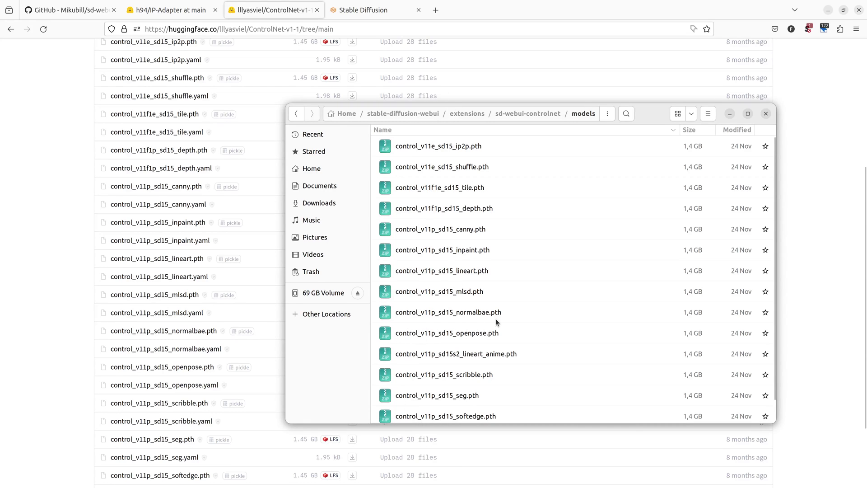
Update the installed ControlNet extension to v1.1.423 and restart the web UI
{"action": "left_click", "coordinate": [766, 113]}
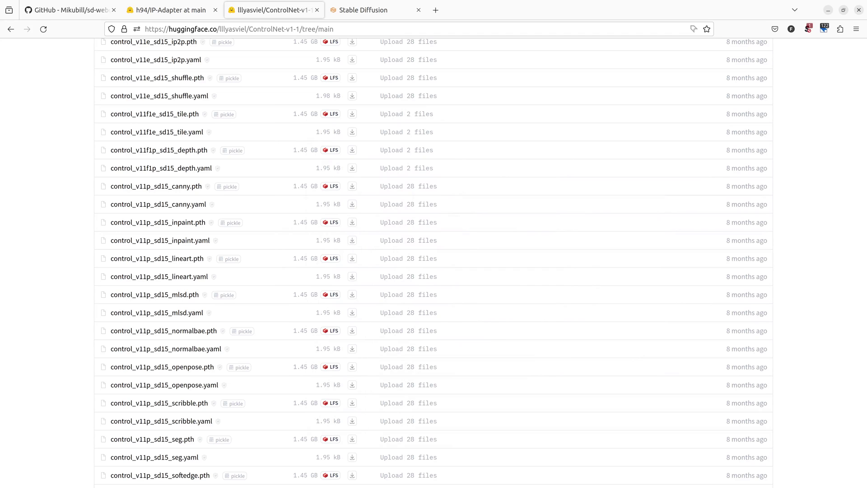
{"action": "left_click", "coordinate": [373, 12]}
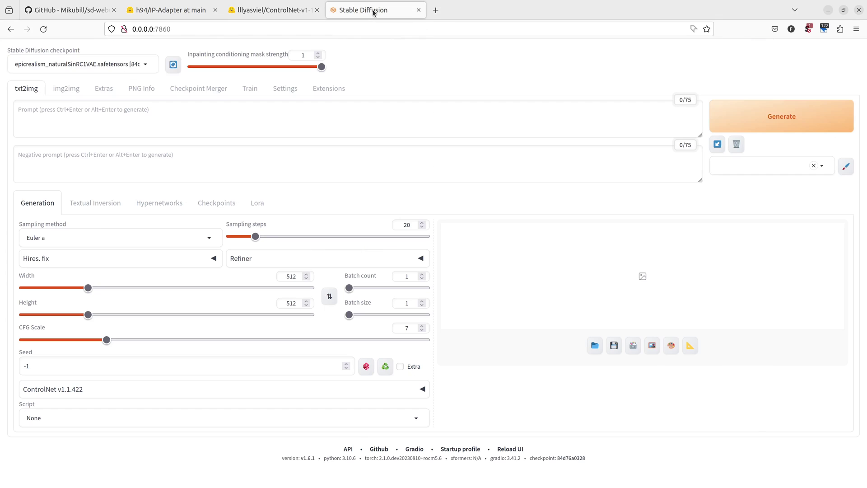
{"action": "left_click", "coordinate": [328, 89]}
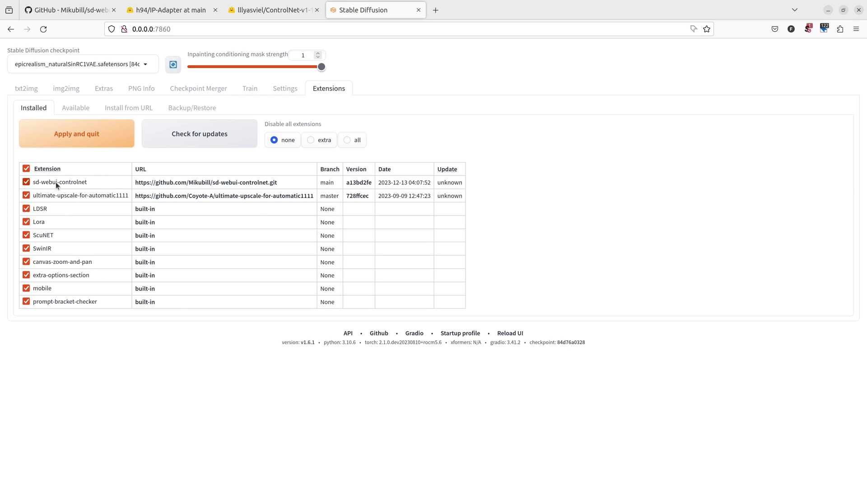
{"action": "left_click", "coordinate": [194, 136]}
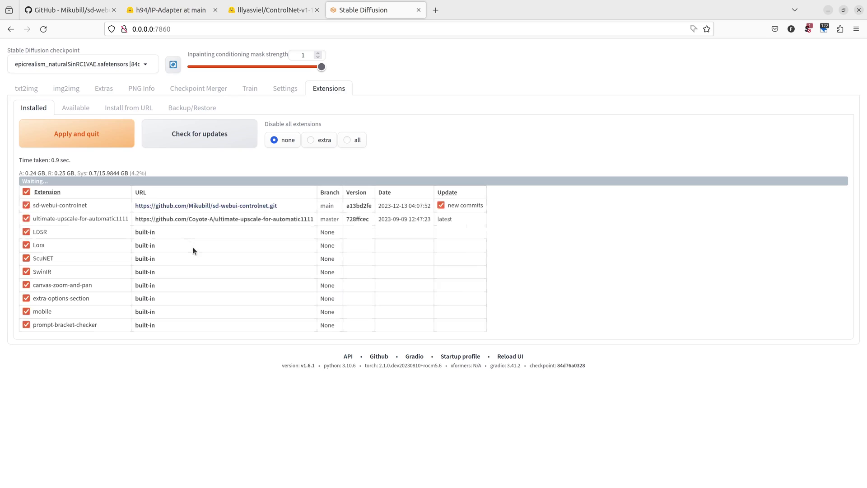
{"action": "left_click", "coordinate": [88, 136]}
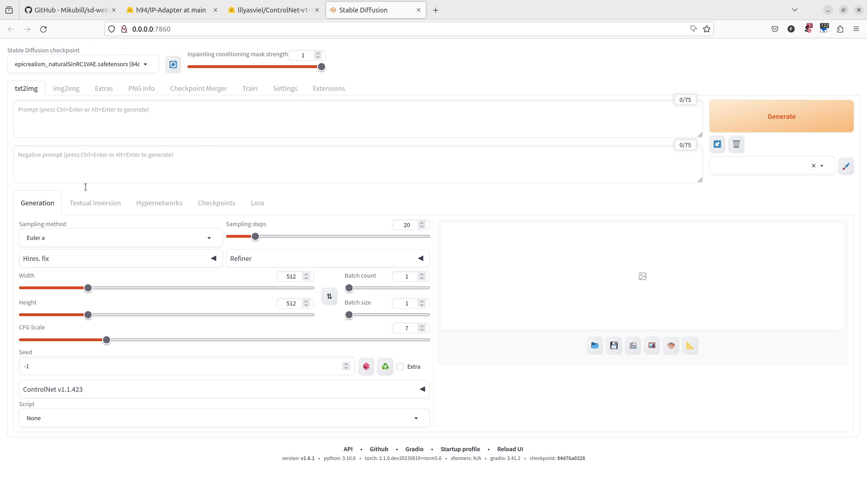
Load the beach man photo as the img2img source image
{"action": "left_click", "coordinate": [66, 88]}
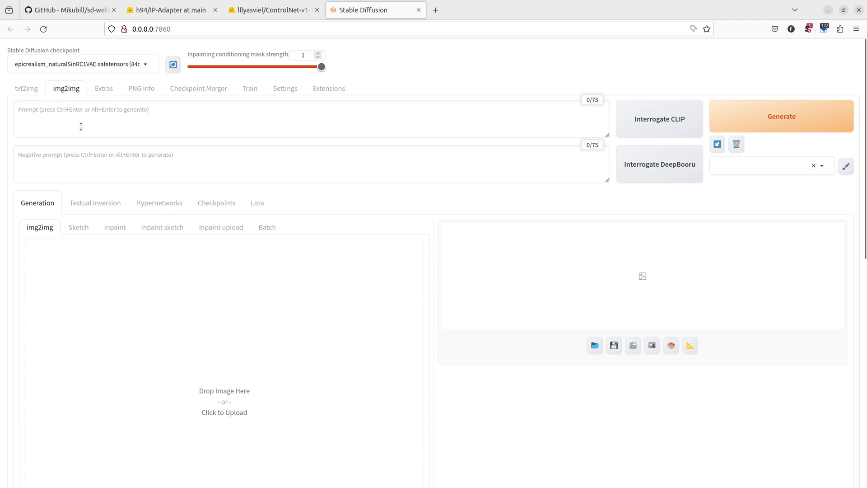
{"action": "left_click", "coordinate": [250, 395]}
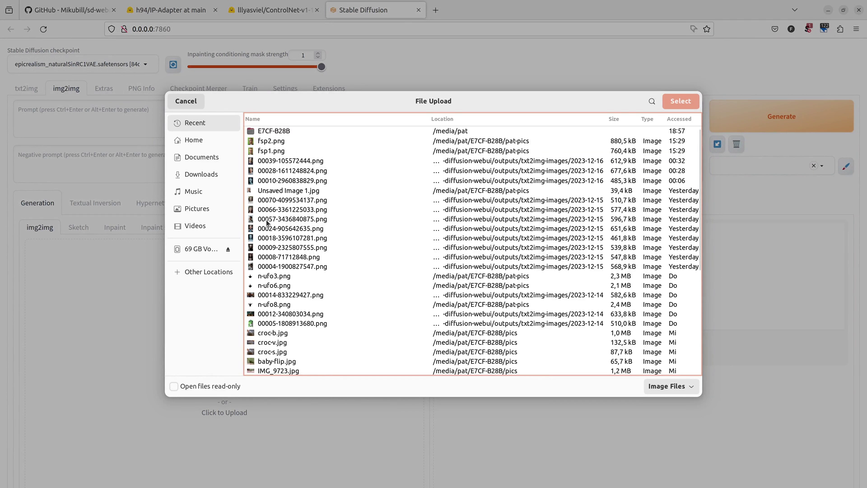
{"action": "double_click", "coordinate": [291, 219]}
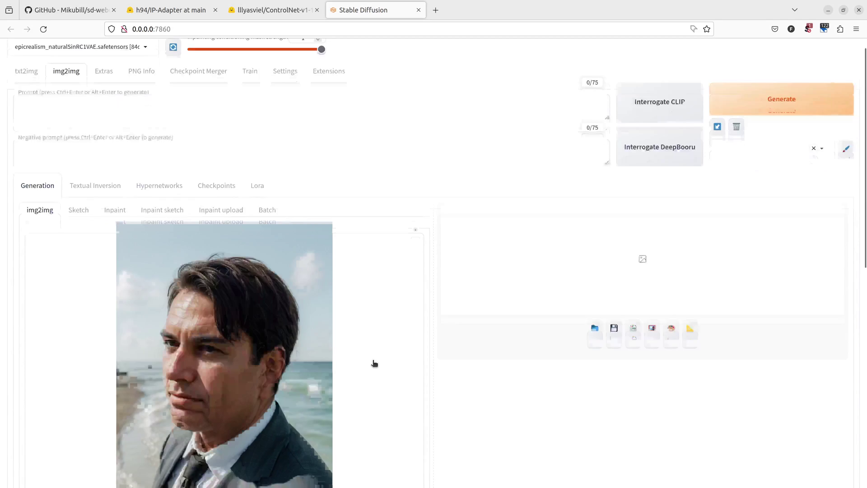
{"action": "scroll", "coordinate": [376, 364], "scroll_direction": "down", "scroll_amount": 3}
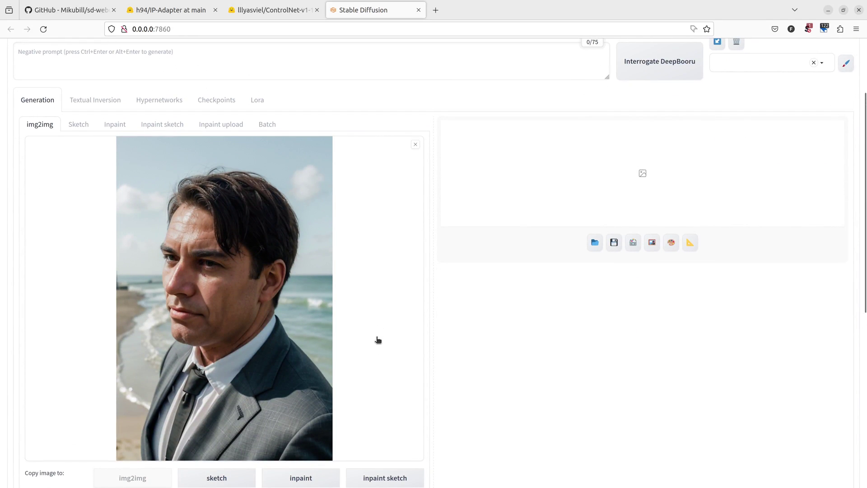
{"action": "scroll", "coordinate": [378, 340], "scroll_direction": "down", "scroll_amount": 5}
{"action": "scroll", "coordinate": [373, 338], "scroll_direction": "down", "scroll_amount": 5}
{"action": "scroll", "coordinate": [373, 338], "scroll_direction": "down", "scroll_amount": 3}
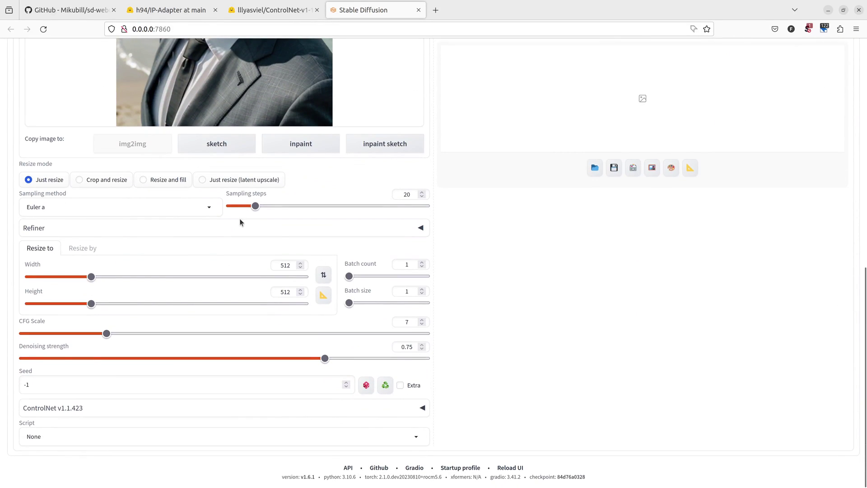
Enable ControlNet Unit 0 with the elderly woman portrait as an independent control image and Pixel Perfect
{"action": "left_click", "coordinate": [106, 408]}
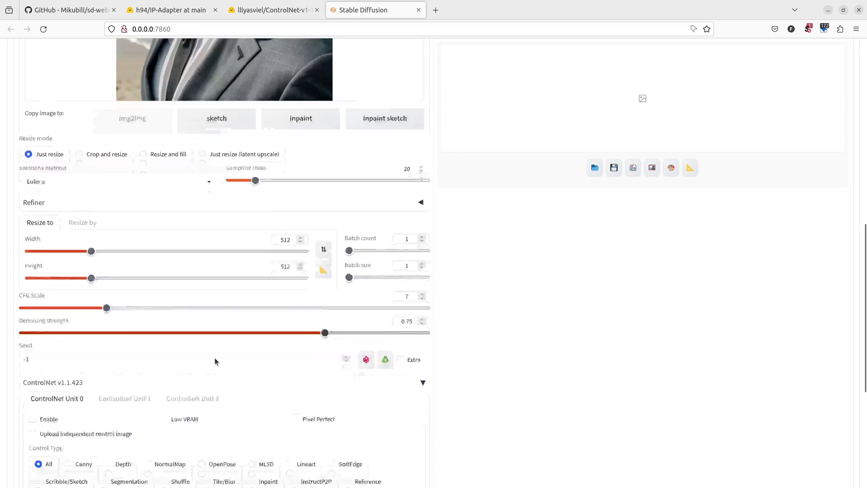
{"action": "scroll", "coordinate": [214, 357], "scroll_direction": "down", "scroll_amount": 4}
{"action": "left_click", "coordinate": [34, 188]}
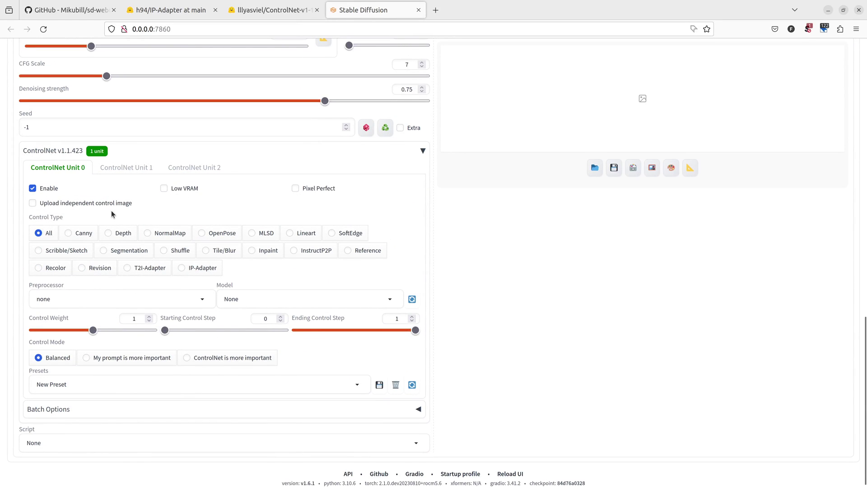
{"action": "left_click", "coordinate": [33, 202]}
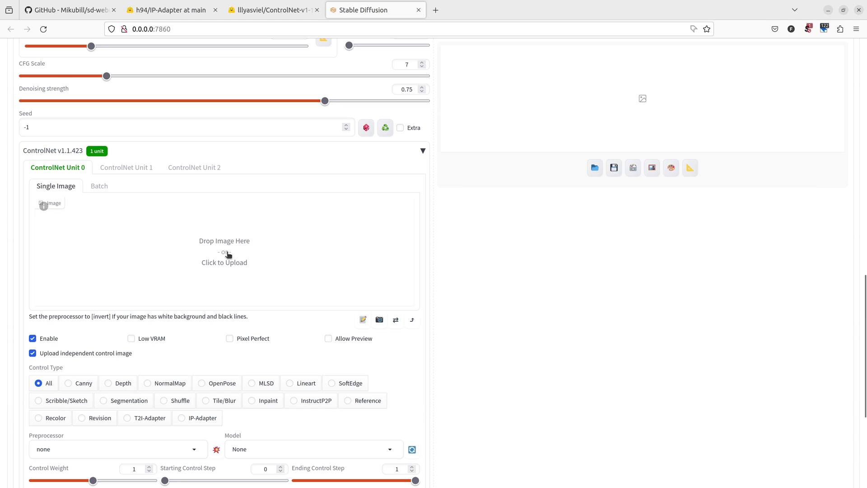
{"action": "left_click", "coordinate": [231, 271]}
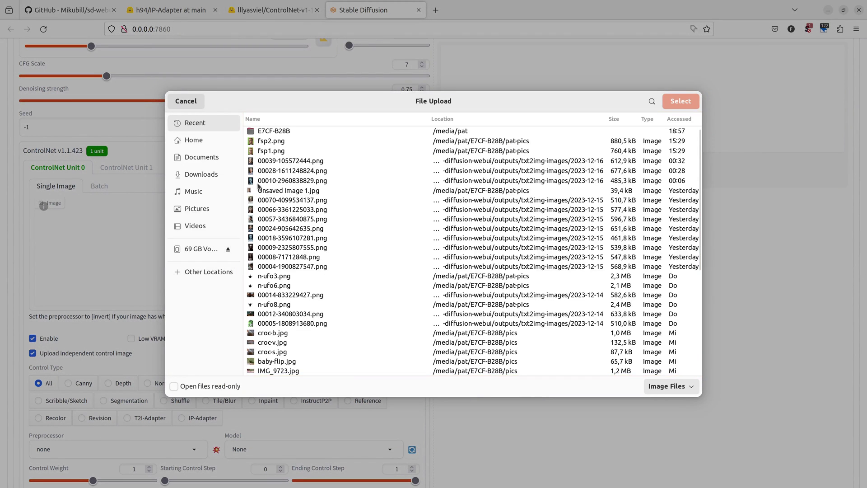
{"action": "double_click", "coordinate": [291, 171]}
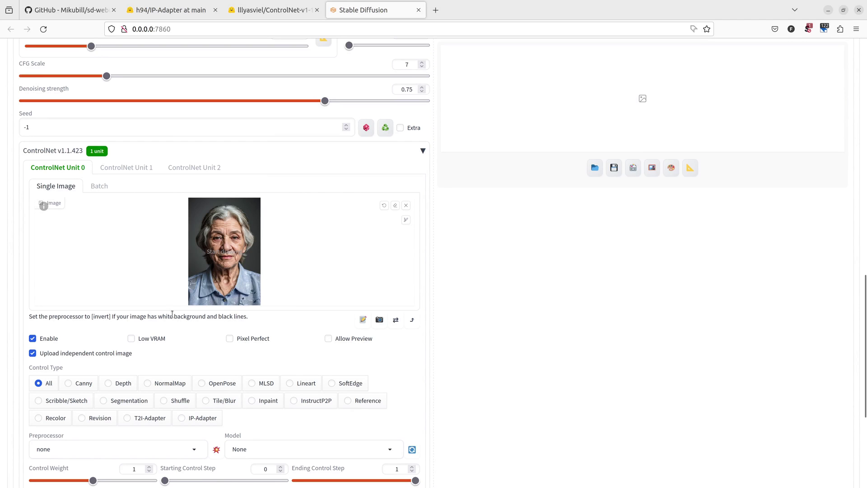
{"action": "left_click", "coordinate": [230, 338]}
{"action": "scroll", "coordinate": [313, 309], "scroll_direction": "up", "scroll_amount": 12}
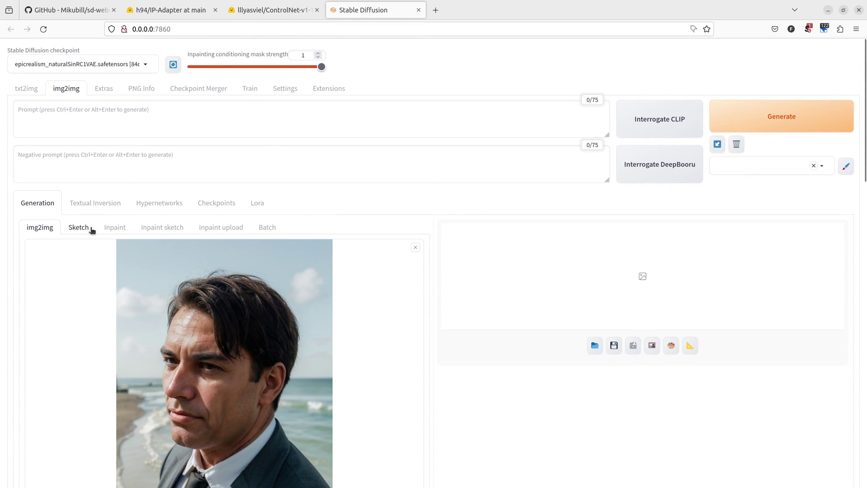
{"action": "scroll", "coordinate": [304, 373], "scroll_direction": "down", "scroll_amount": 10}
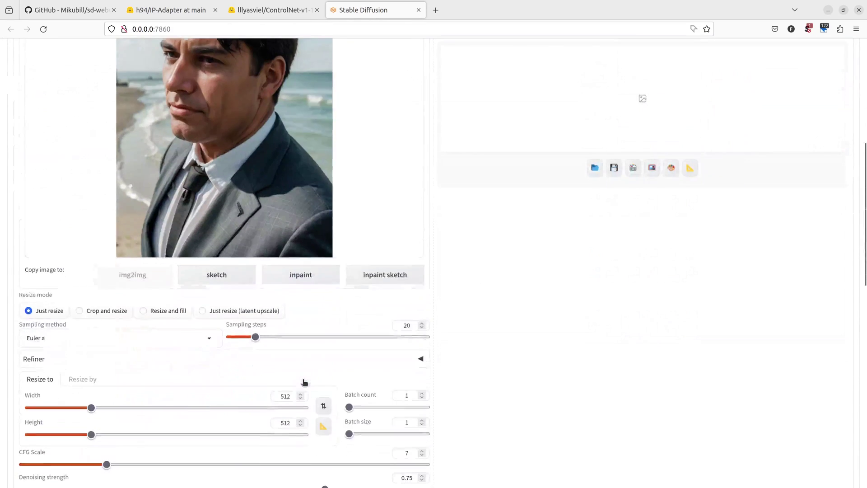
{"action": "scroll", "coordinate": [306, 339], "scroll_direction": "down", "scroll_amount": 3}
Use the DPM++ 2M SDE Karras sampler and Resize by mode, with denoising strength 1
{"action": "left_click", "coordinate": [87, 233]}
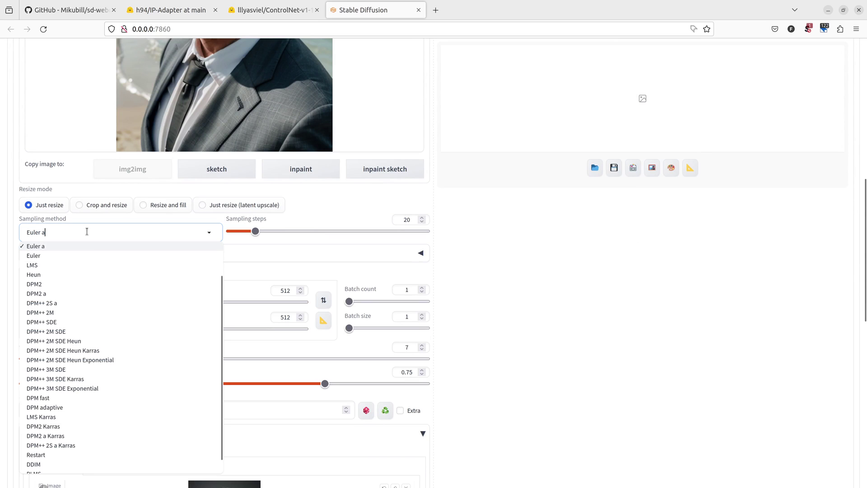
{"action": "scroll", "coordinate": [71, 314], "scroll_direction": "down", "scroll_amount": 2}
{"action": "scroll", "coordinate": [71, 314], "scroll_direction": "up", "scroll_amount": 3}
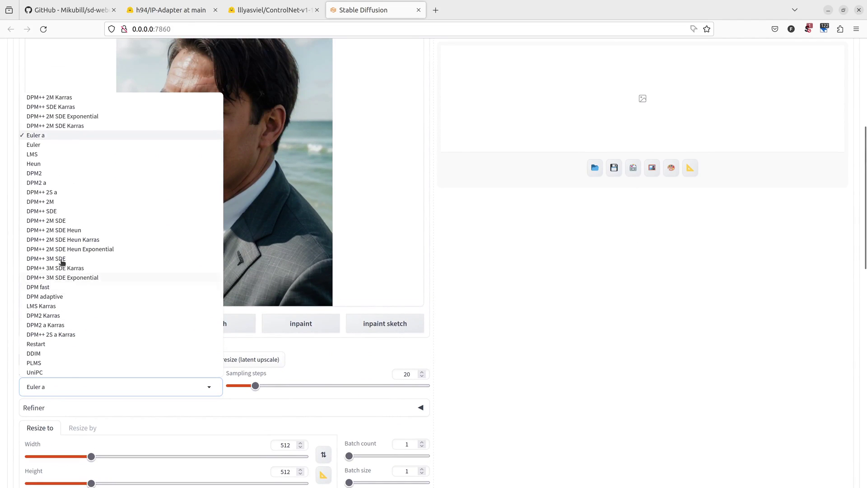
{"action": "left_click", "coordinate": [65, 129]}
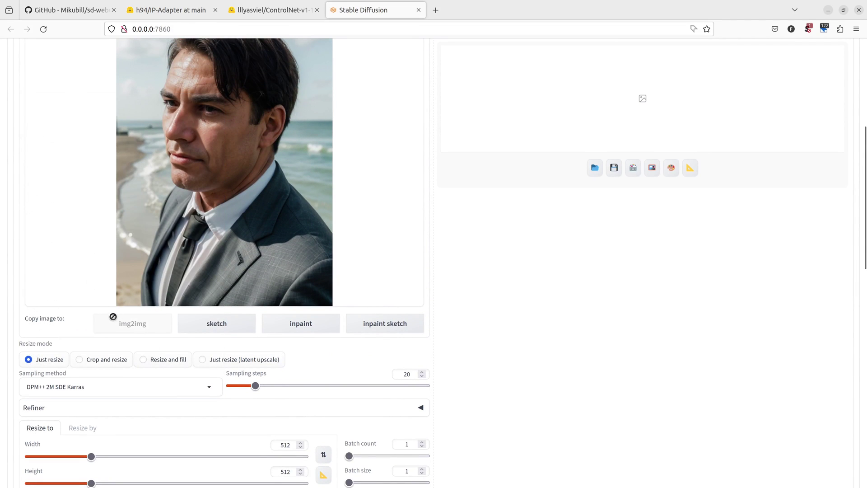
{"action": "scroll", "coordinate": [207, 459], "scroll_direction": "down", "scroll_amount": 3}
{"action": "scroll", "coordinate": [207, 459], "scroll_direction": "down", "scroll_amount": 2}
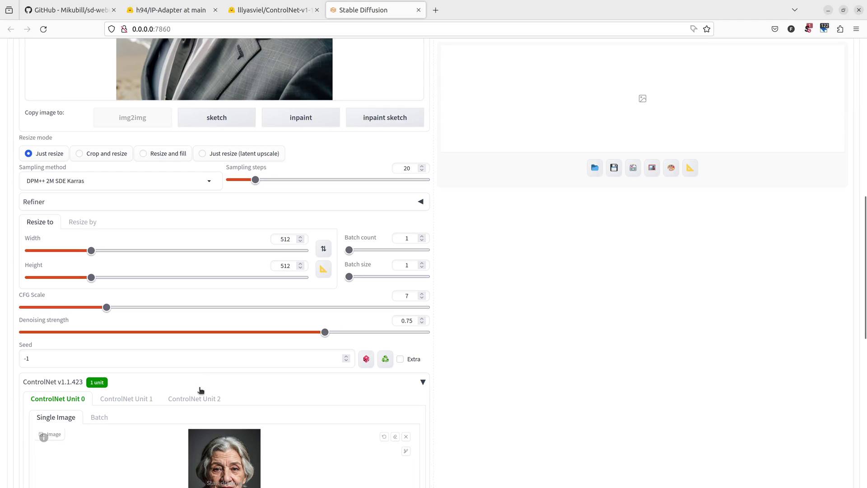
{"action": "left_click", "coordinate": [83, 222]}
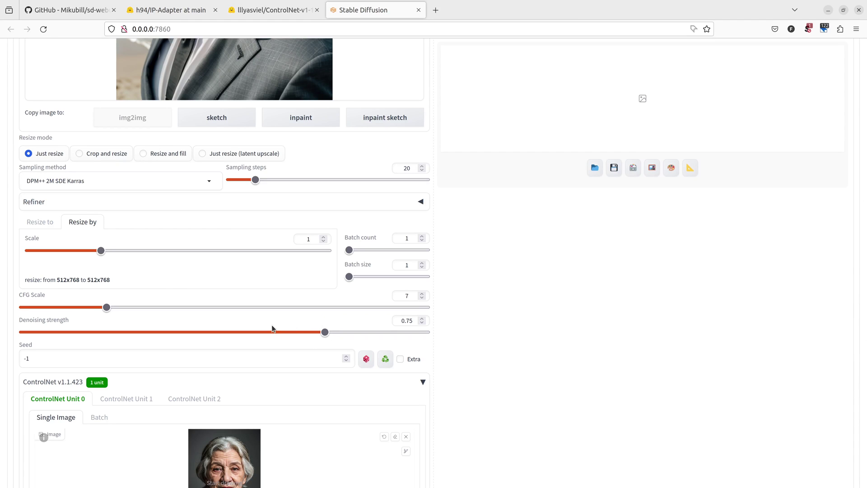
{"action": "left_click_drag", "start_coordinate": [325, 333], "coordinate": [415, 333]}
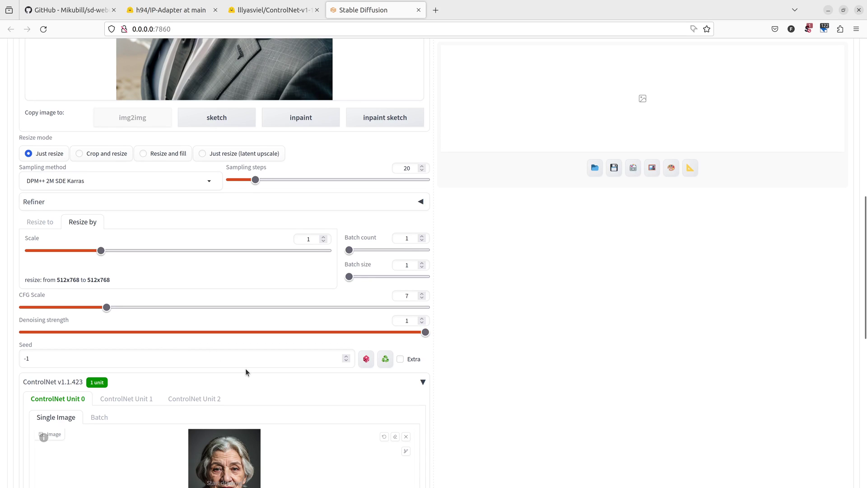
{"action": "scroll", "coordinate": [245, 368], "scroll_direction": "down", "scroll_amount": 3}
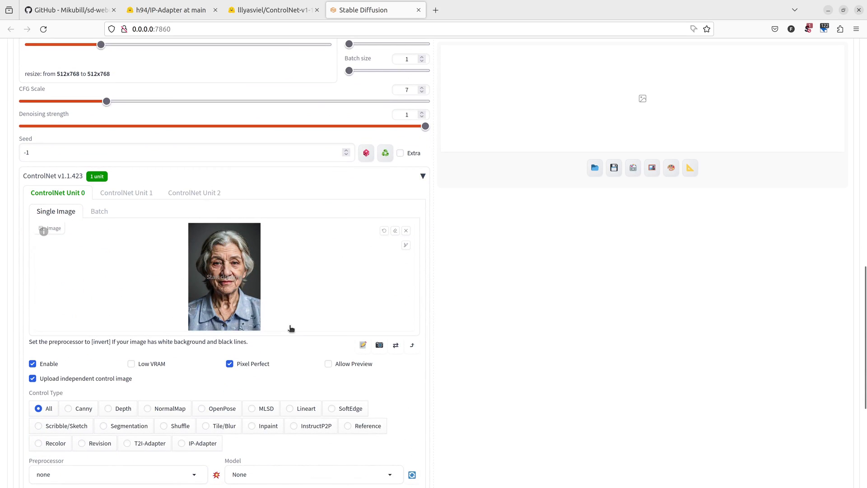
{"action": "scroll", "coordinate": [292, 329], "scroll_direction": "down", "scroll_amount": 2}
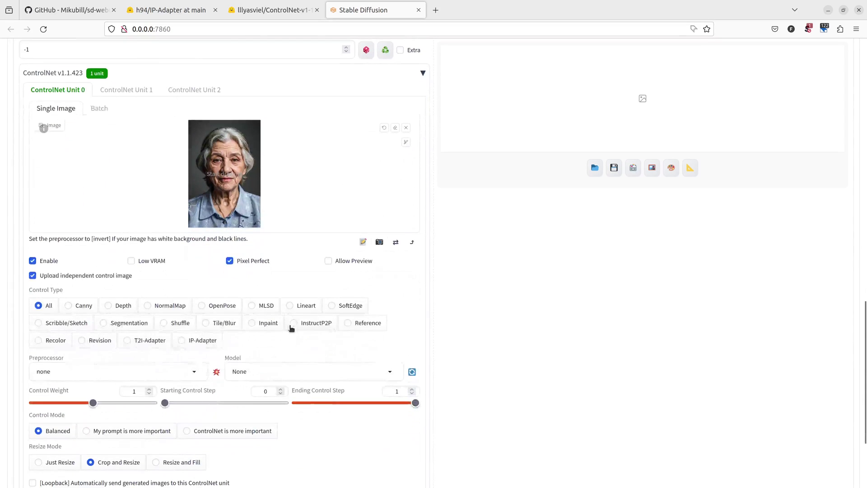
Make Unit 0 an IP-Adapter with ip-adapter_clip_sd15 and ip-adapter-plus-face_sd15, starting at step 0.5
{"action": "left_click", "coordinate": [182, 340]}
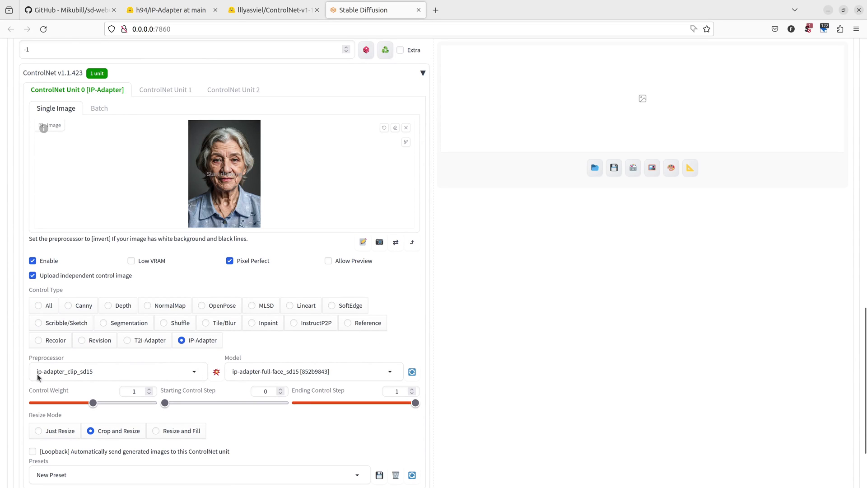
{"action": "left_click", "coordinate": [102, 370]}
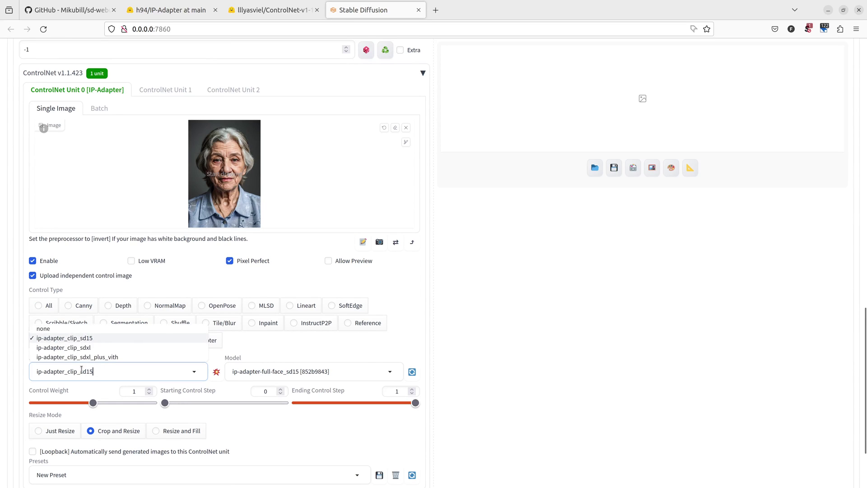
{"action": "left_click", "coordinate": [66, 336]}
{"action": "left_click", "coordinate": [308, 372]}
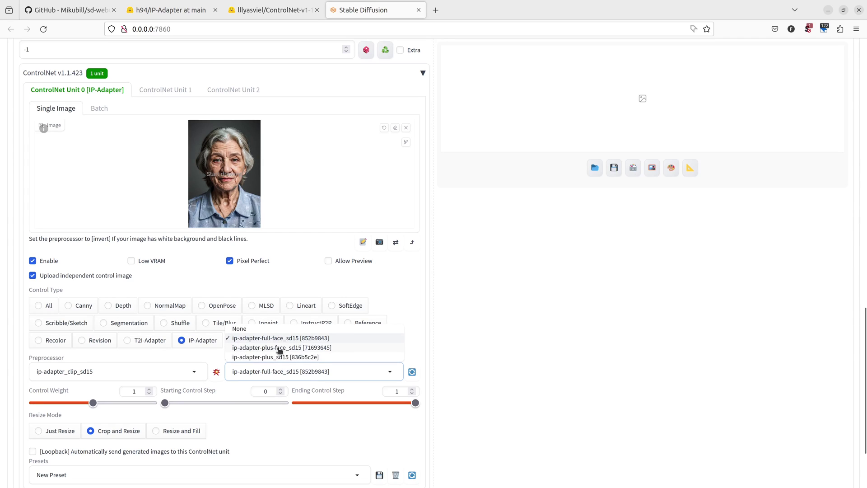
{"action": "left_click", "coordinate": [279, 348]}
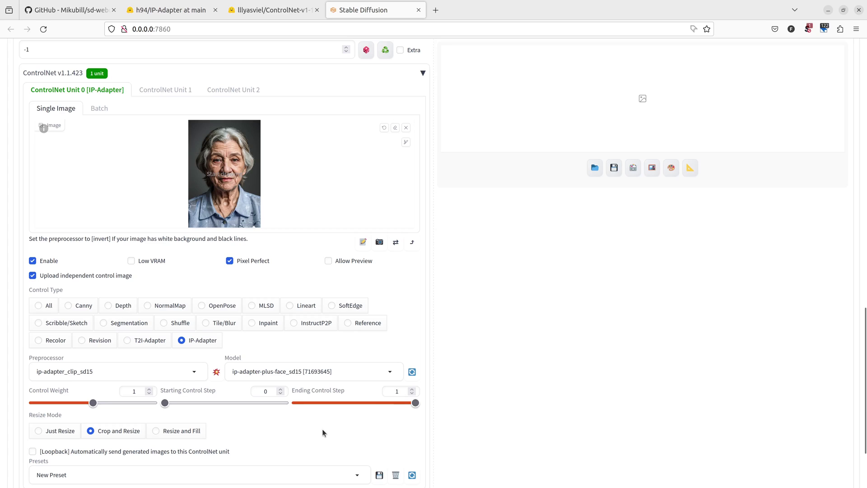
{"action": "left_click_drag", "start_coordinate": [164, 403], "coordinate": [224, 403]}
{"action": "scroll", "coordinate": [278, 423], "scroll_direction": "down", "scroll_amount": 3}
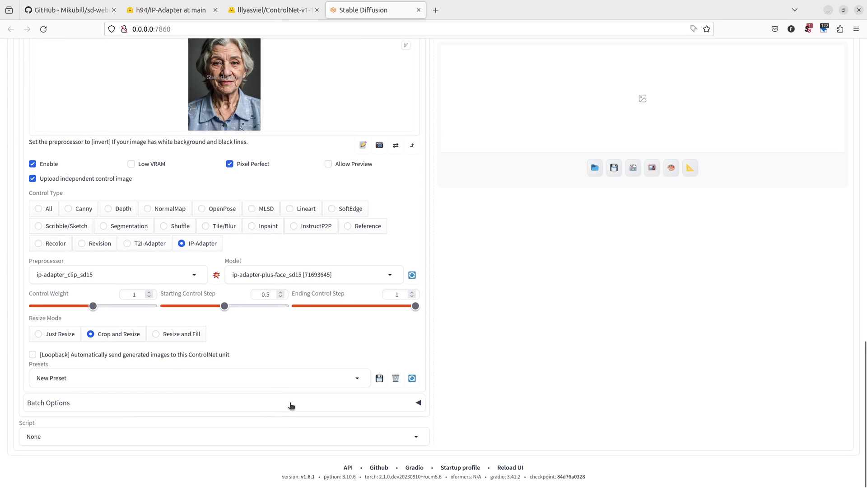
{"action": "scroll", "coordinate": [291, 406], "scroll_direction": "up", "scroll_amount": 2}
{"action": "scroll", "coordinate": [291, 406], "scroll_direction": "up", "scroll_amount": 4}
{"action": "scroll", "coordinate": [291, 405], "scroll_direction": "up", "scroll_amount": 3}
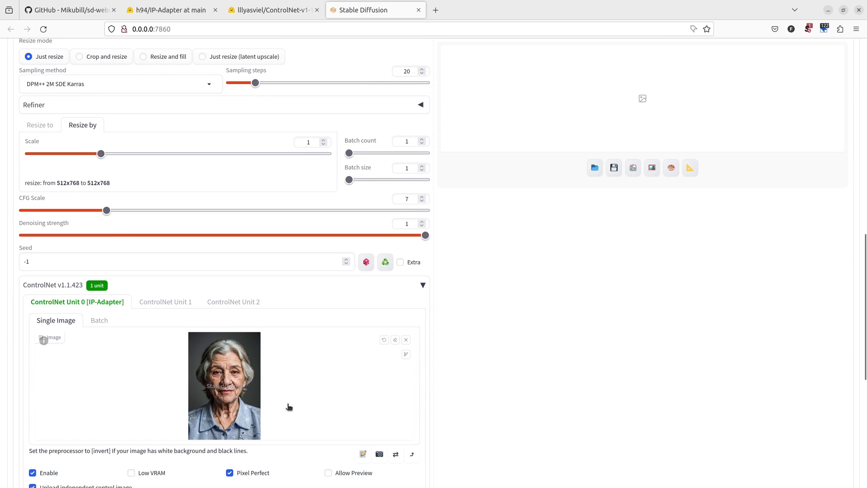
{"action": "scroll", "coordinate": [289, 407], "scroll_direction": "up", "scroll_amount": 5}
{"action": "scroll", "coordinate": [289, 406], "scroll_direction": "up", "scroll_amount": 4}
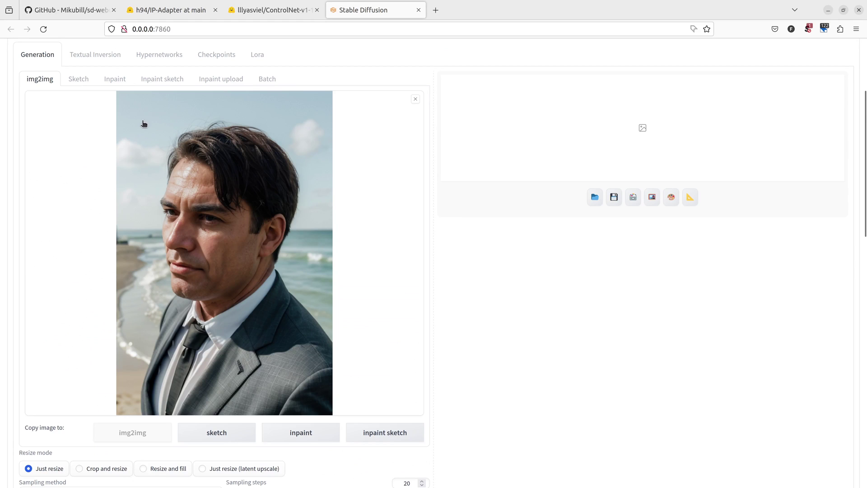
Send the beach man photo to inpaint and mask his whole face, forehead and jawline
{"action": "left_click", "coordinate": [301, 433]}
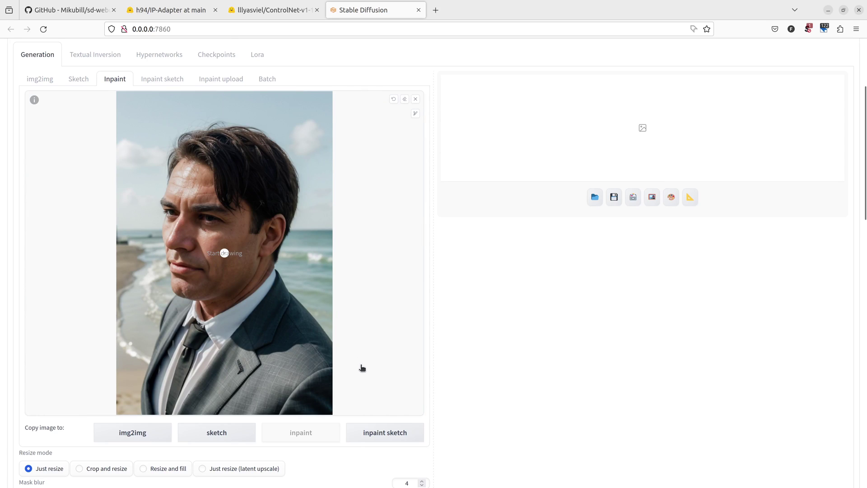
{"action": "left_click", "coordinate": [414, 114]}
{"action": "left_click_drag", "start_coordinate": [355, 115], "coordinate": [350, 116]}
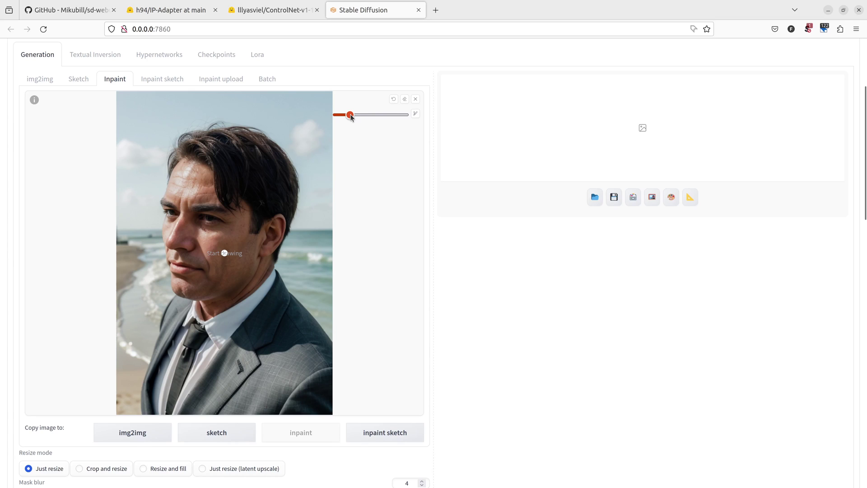
{"action": "mouse_move", "coordinate": [174, 180]}
{"action": "left_mouse_down"}
{"action": "mouse_move", "coordinate": [187, 162]}
{"action": "mouse_move", "coordinate": [272, 245]}
{"action": "mouse_move", "coordinate": [205, 316]}
{"action": "mouse_move", "coordinate": [159, 244]}
{"action": "mouse_move", "coordinate": [170, 285]}
{"action": "left_mouse_up"}
{"action": "left_click_drag", "start_coordinate": [349, 115], "coordinate": [384, 115]}
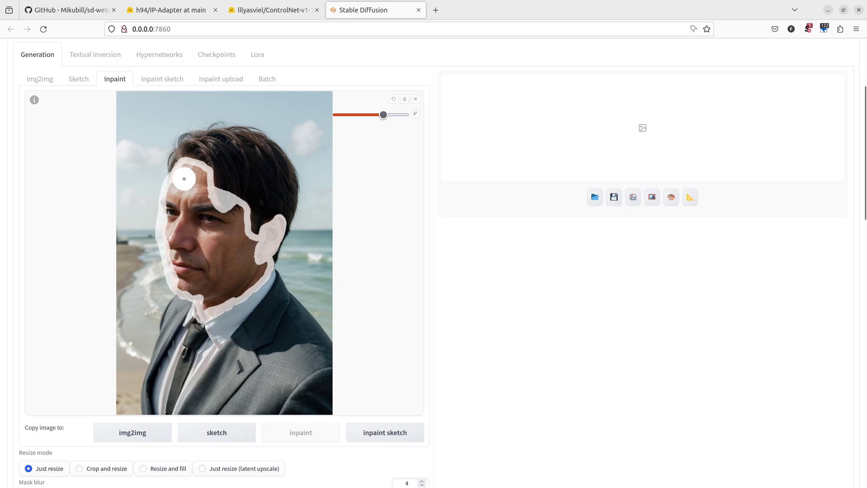
{"action": "mouse_move", "coordinate": [184, 179]}
{"action": "left_mouse_down"}
{"action": "mouse_move", "coordinate": [176, 206]}
{"action": "mouse_move", "coordinate": [197, 244]}
{"action": "left_mouse_up"}
{"action": "scroll", "coordinate": [393, 271], "scroll_direction": "up", "scroll_amount": 5}
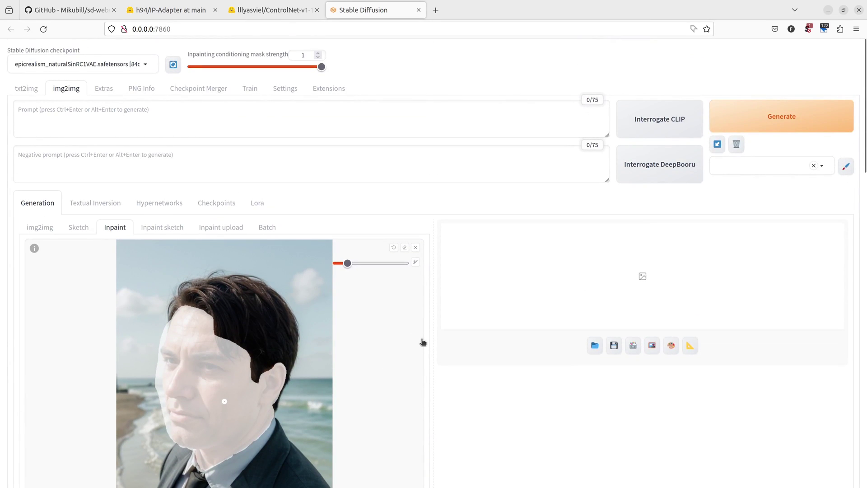
Generate the elderly-woman-face inpaint, inspect it full size, and raise sampling steps to 58
{"action": "left_click", "coordinate": [760, 125]}
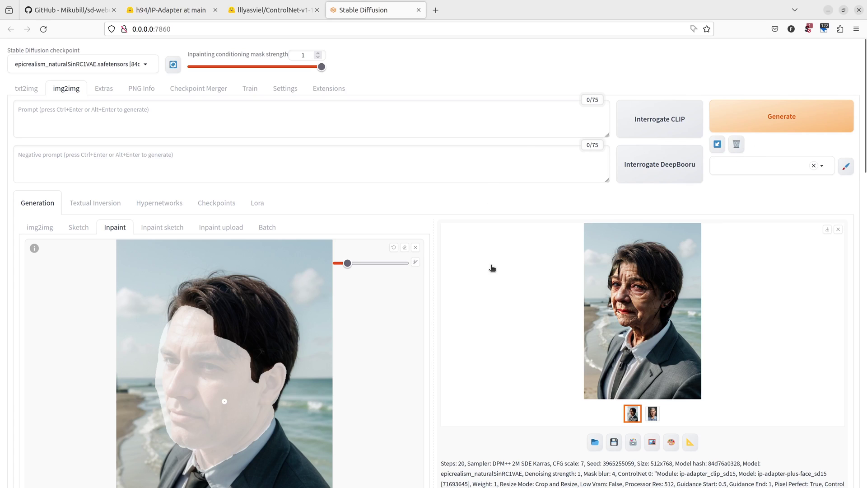
{"action": "left_click", "coordinate": [616, 281]}
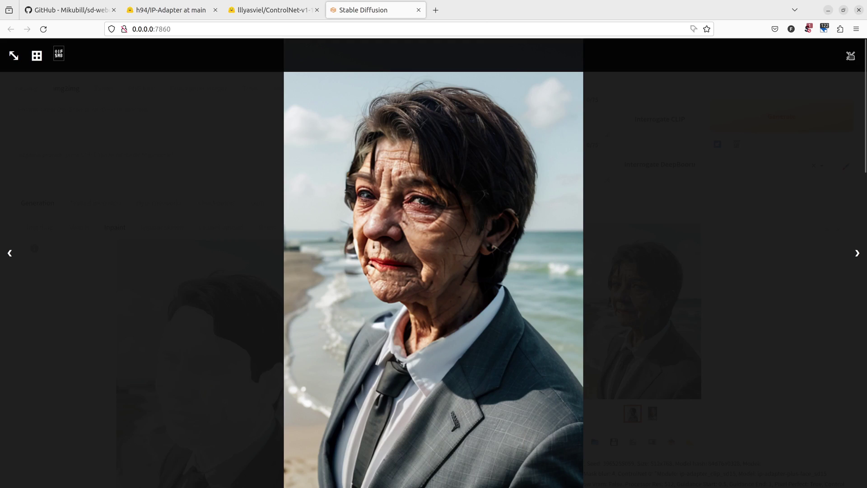
{"action": "left_click", "coordinate": [852, 56]}
{"action": "scroll", "coordinate": [417, 299], "scroll_direction": "down", "scroll_amount": 5}
{"action": "scroll", "coordinate": [417, 298], "scroll_direction": "down", "scroll_amount": 5}
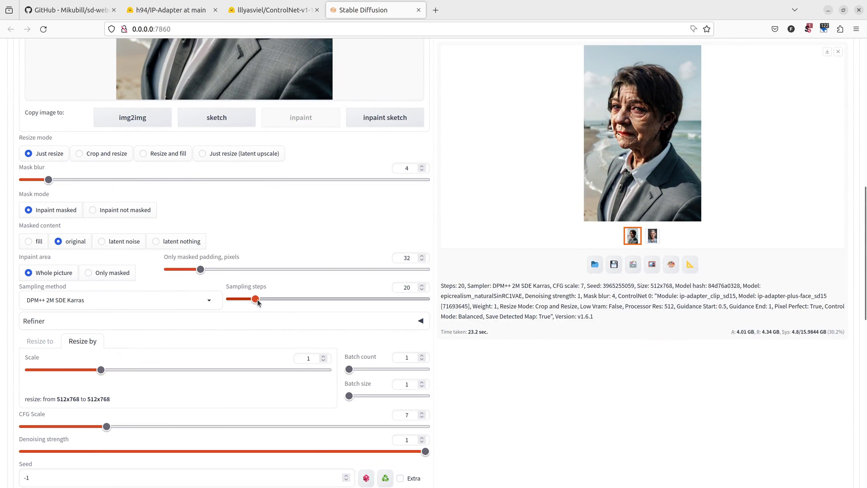
{"action": "left_click_drag", "start_coordinate": [255, 300], "coordinate": [286, 299]}
{"action": "scroll", "coordinate": [390, 339], "scroll_direction": "up", "scroll_amount": 10}
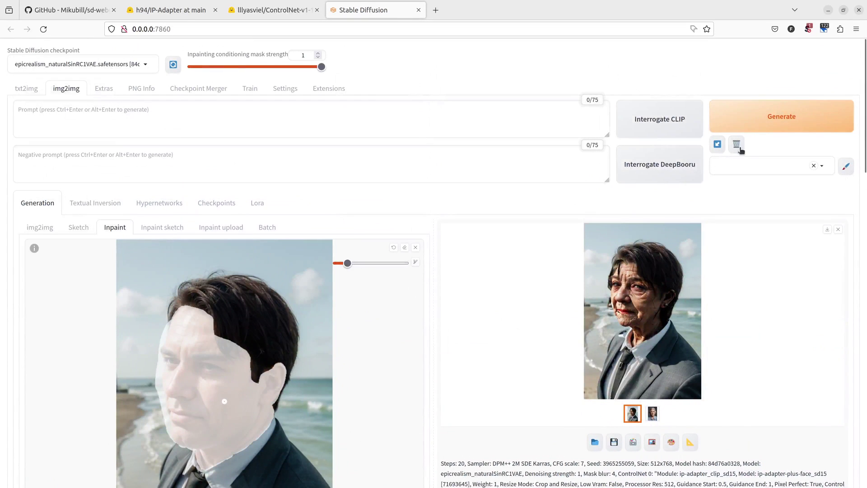
Regenerate the inpaint at 61 steps and inspect the short-haired elderly woman result
{"action": "left_click", "coordinate": [769, 121]}
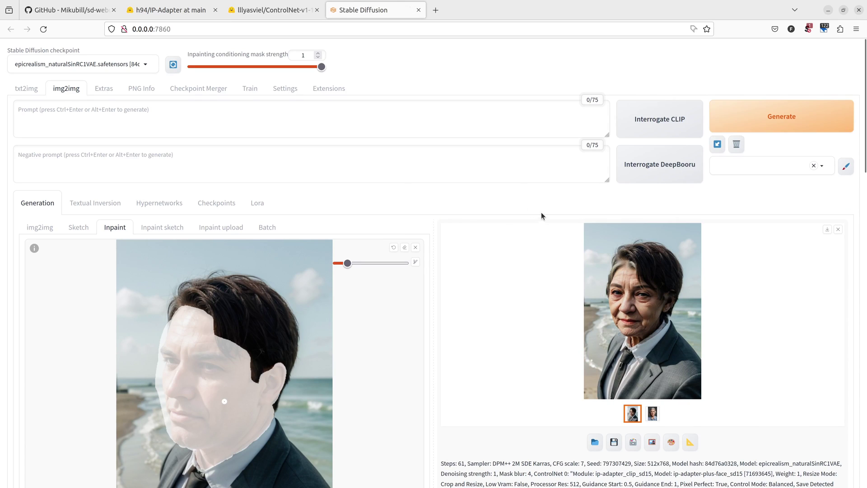
{"action": "left_click", "coordinate": [633, 308]}
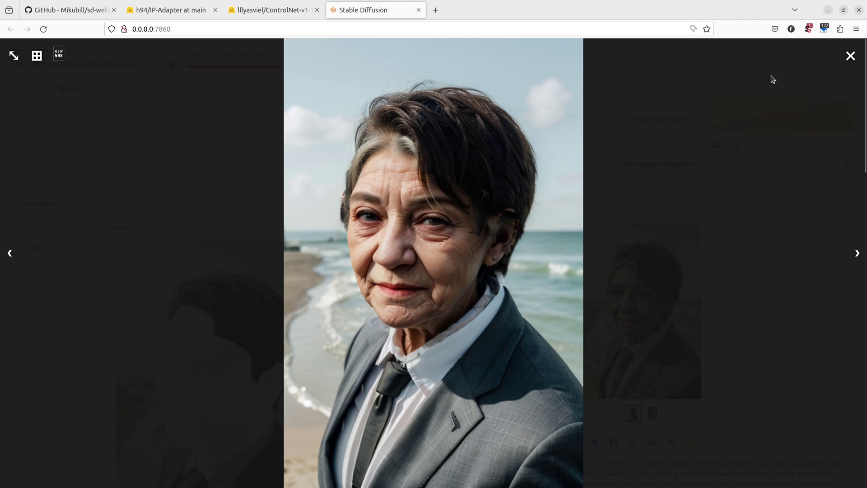
{"action": "left_click", "coordinate": [851, 56]}
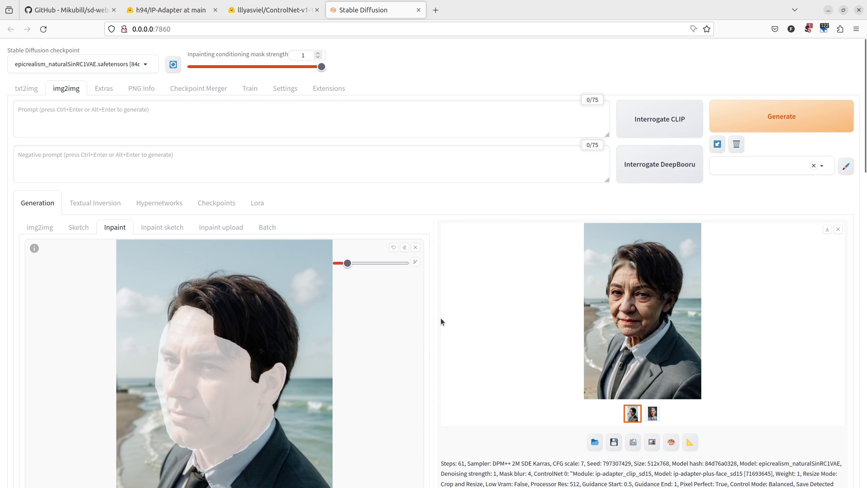
{"action": "scroll", "coordinate": [438, 327], "scroll_direction": "down", "scroll_amount": 5}
{"action": "scroll", "coordinate": [438, 328], "scroll_direction": "down", "scroll_amount": 5}
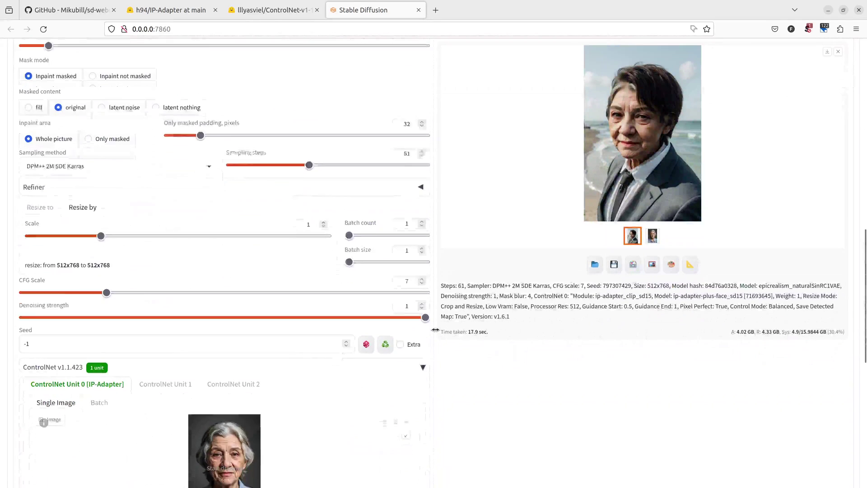
{"action": "scroll", "coordinate": [436, 331], "scroll_direction": "down", "scroll_amount": 5}
{"action": "scroll", "coordinate": [380, 285], "scroll_direction": "down", "scroll_amount": 3}
Enable ControlNet Unit 1 with OpenPose, openpose_full preprocessor and control_v11p_sd15_openpose model
{"action": "left_click", "coordinate": [166, 161]}
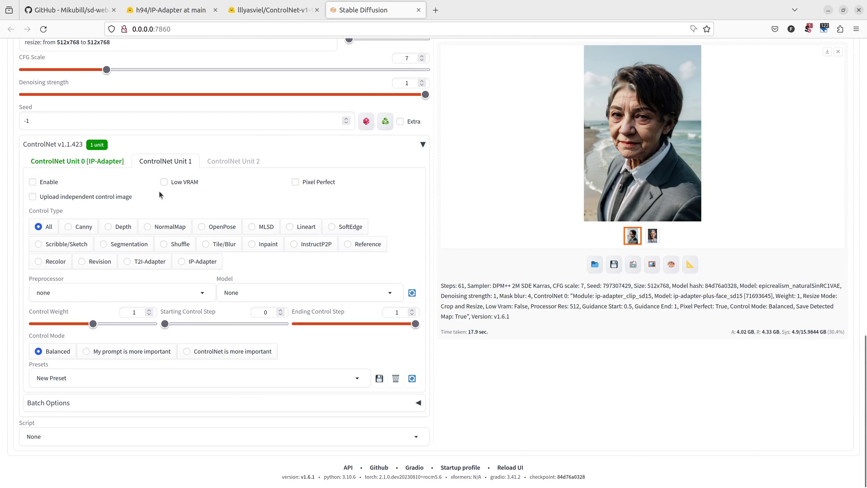
{"action": "left_click", "coordinate": [33, 181]}
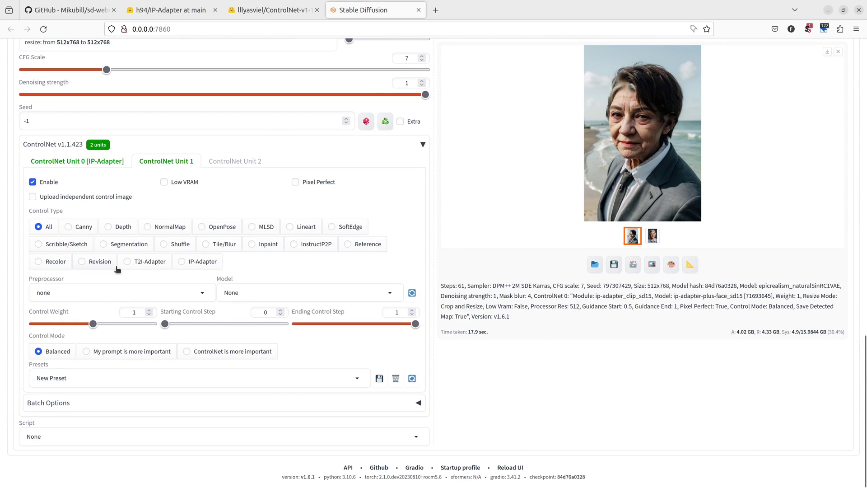
{"action": "left_click", "coordinate": [213, 228]}
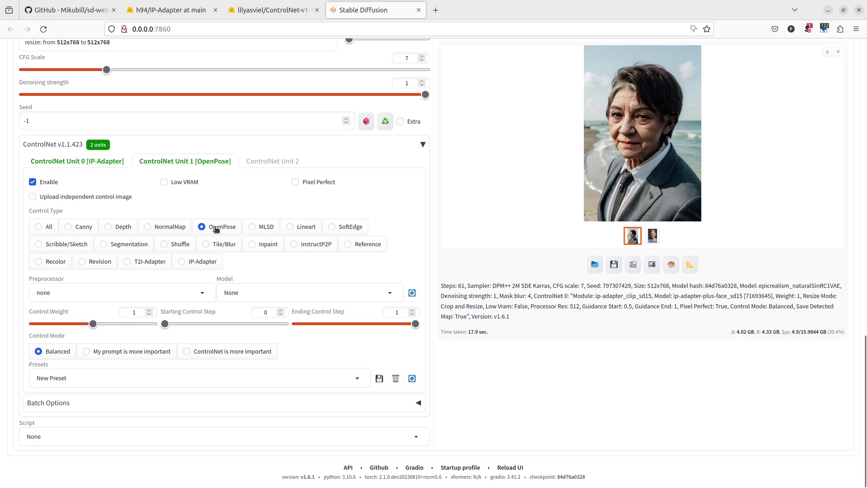
{"action": "left_click", "coordinate": [104, 292]}
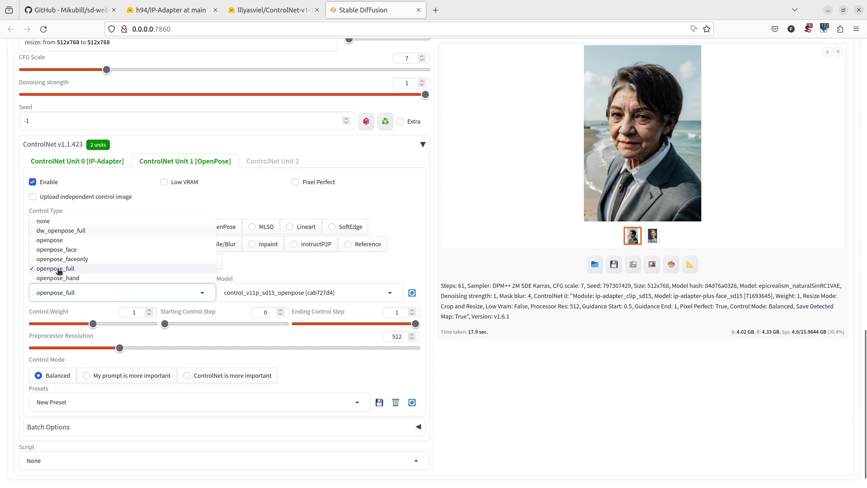
{"action": "left_click", "coordinate": [59, 270]}
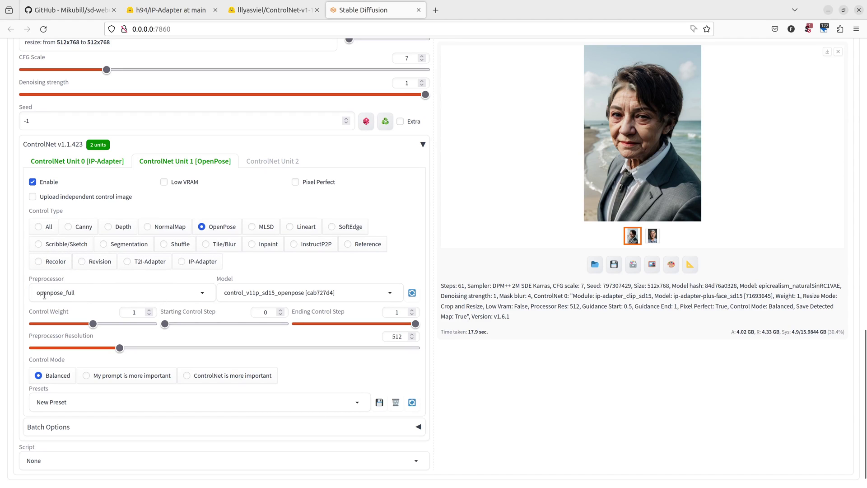
{"action": "left_click", "coordinate": [299, 294]}
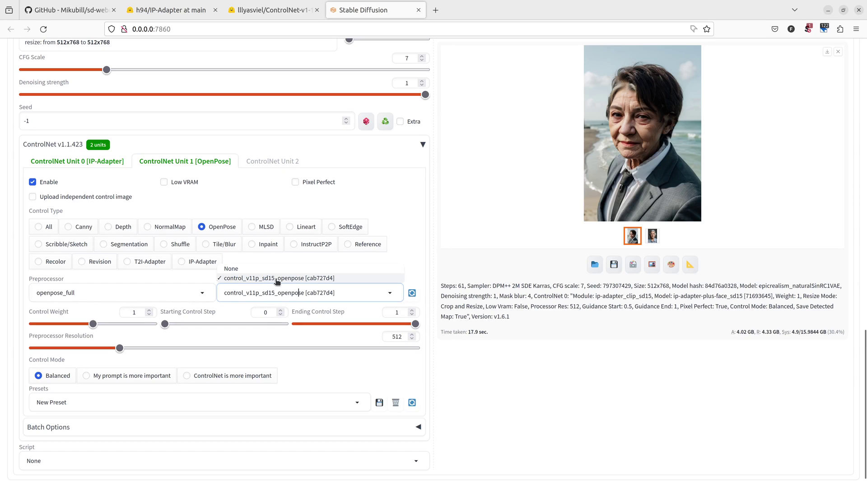
{"action": "left_click", "coordinate": [290, 279]}
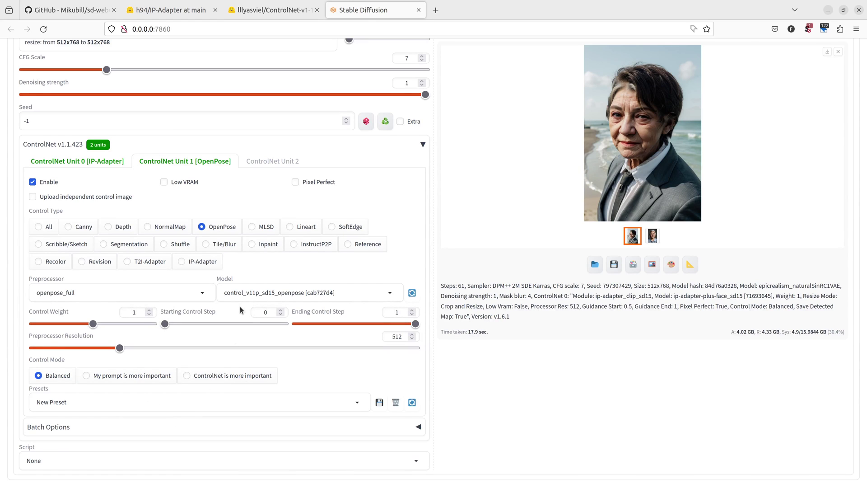
{"action": "scroll", "coordinate": [240, 307], "scroll_direction": "up", "scroll_amount": 4}
{"action": "scroll", "coordinate": [240, 306], "scroll_direction": "up", "scroll_amount": 8}
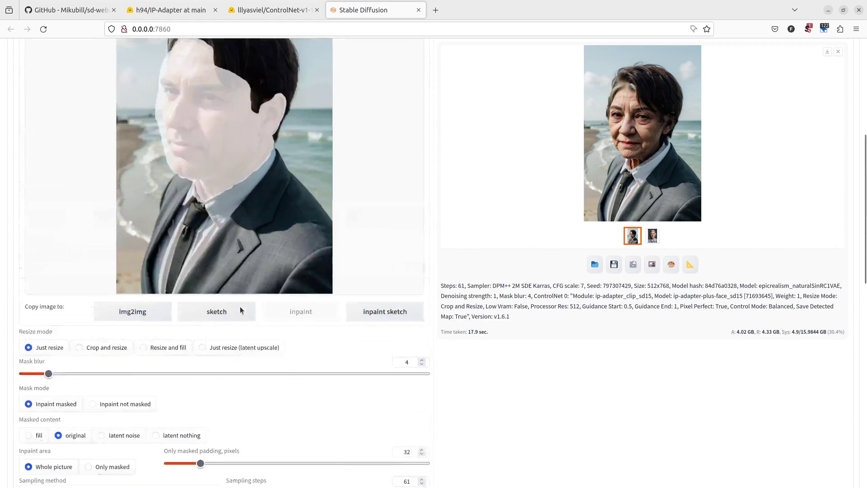
{"action": "scroll", "coordinate": [240, 306], "scroll_direction": "up", "scroll_amount": 5}
Generate the face- and pose-guided inpaint and inspect the elderly woman portrait full size
{"action": "left_click", "coordinate": [791, 123]}
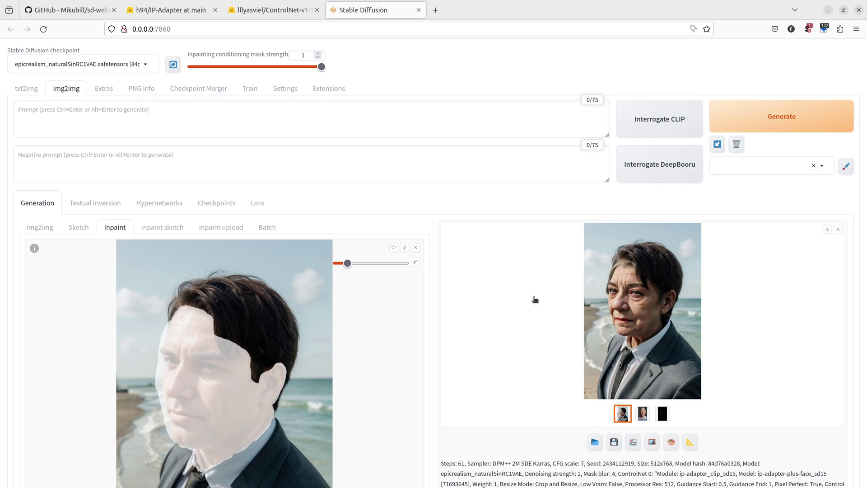
{"action": "left_click", "coordinate": [626, 301]}
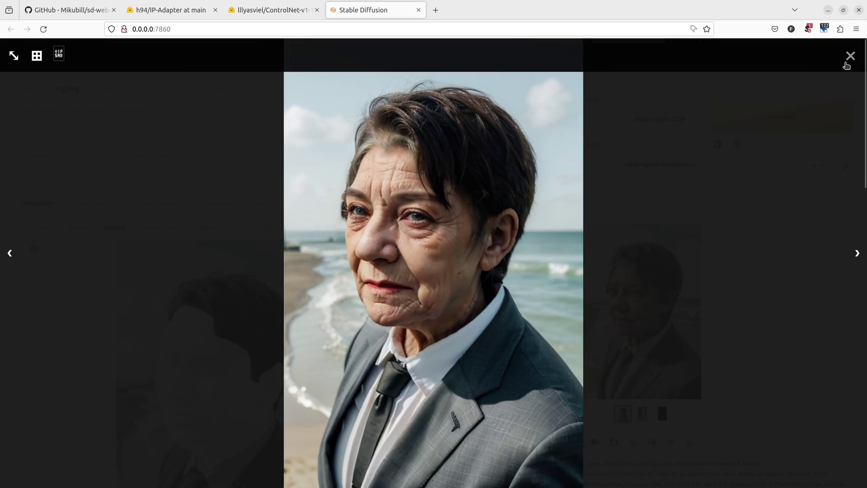
{"action": "scroll", "coordinate": [460, 326], "scroll_direction": "down", "scroll_amount": 5}
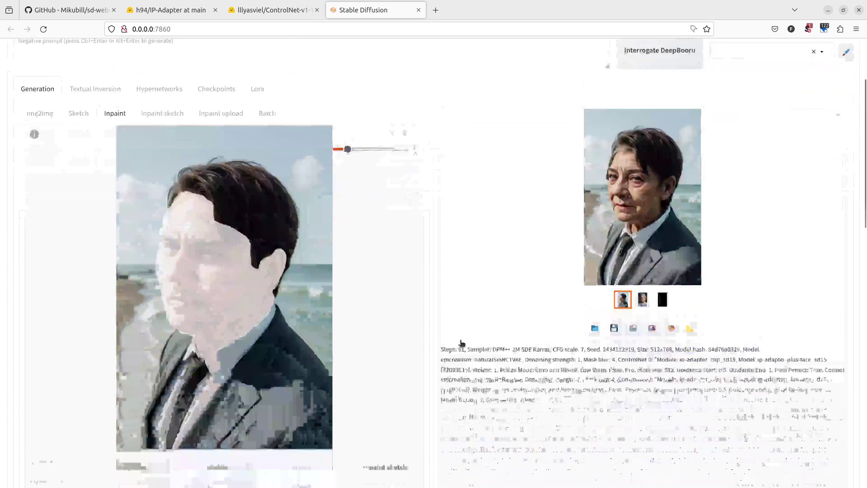
{"action": "scroll", "coordinate": [434, 340], "scroll_direction": "down", "scroll_amount": 3}
{"action": "scroll", "coordinate": [409, 387], "scroll_direction": "down", "scroll_amount": 5}
{"action": "scroll", "coordinate": [409, 387], "scroll_direction": "down", "scroll_amount": 5}
{"action": "scroll", "coordinate": [409, 387], "scroll_direction": "down", "scroll_amount": 5}
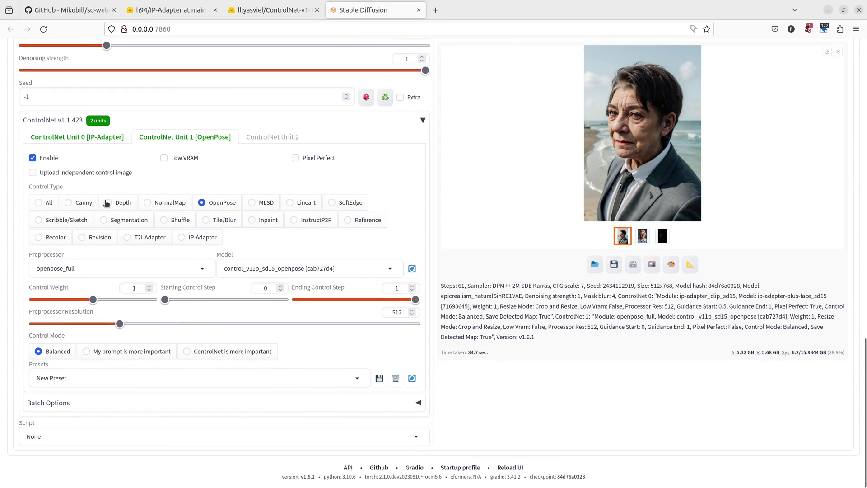
Swap ControlNet Unit 0's reference face for Unsaved Image 1.jpg, the bearded man in glasses
{"action": "left_click", "coordinate": [68, 139]}
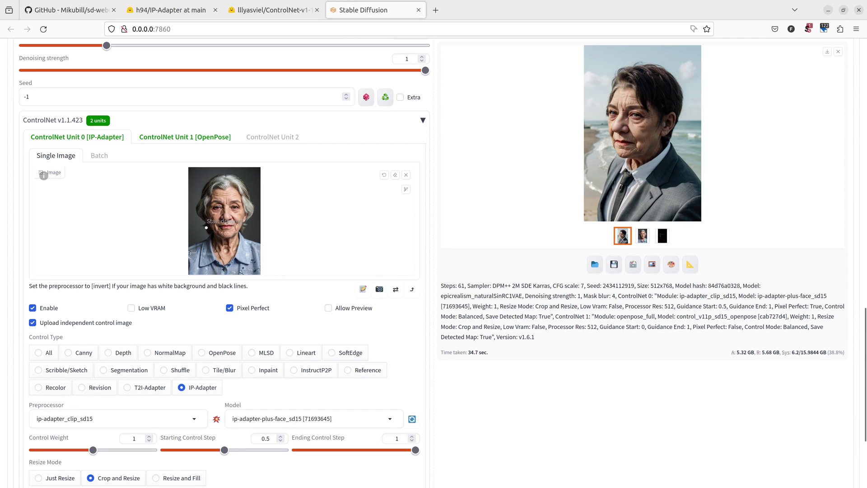
{"action": "left_click", "coordinate": [406, 175]}
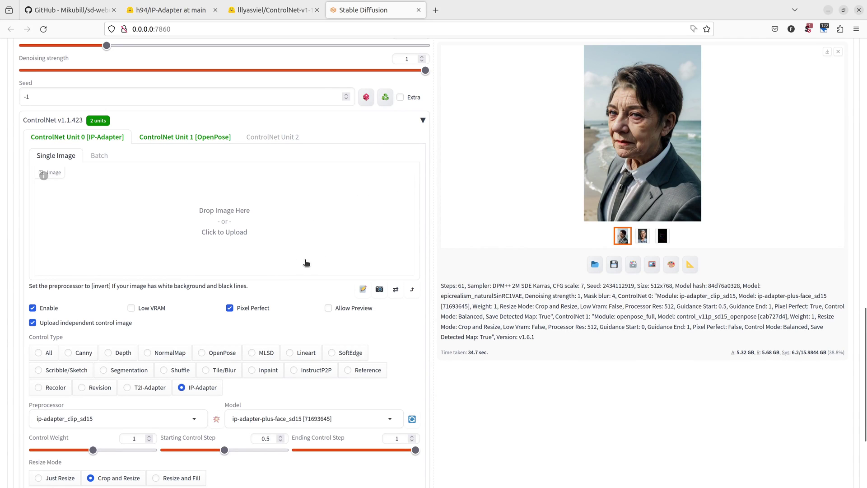
{"action": "left_click", "coordinate": [226, 216]}
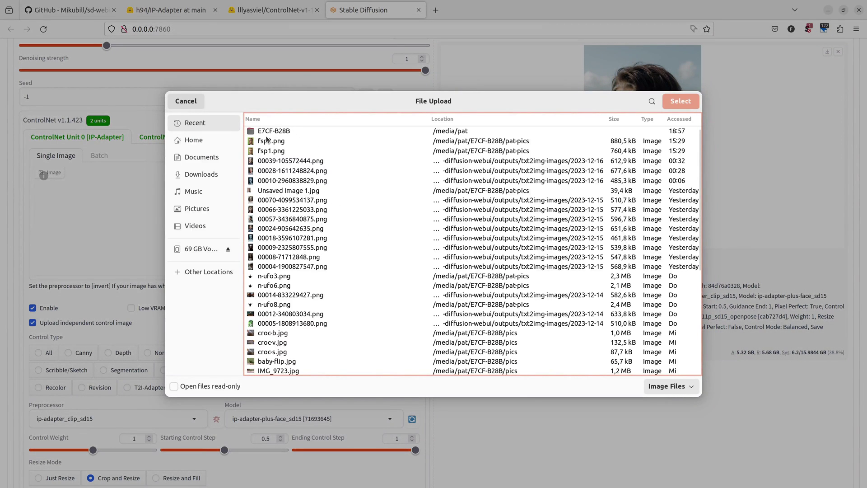
{"action": "left_click", "coordinate": [269, 191]}
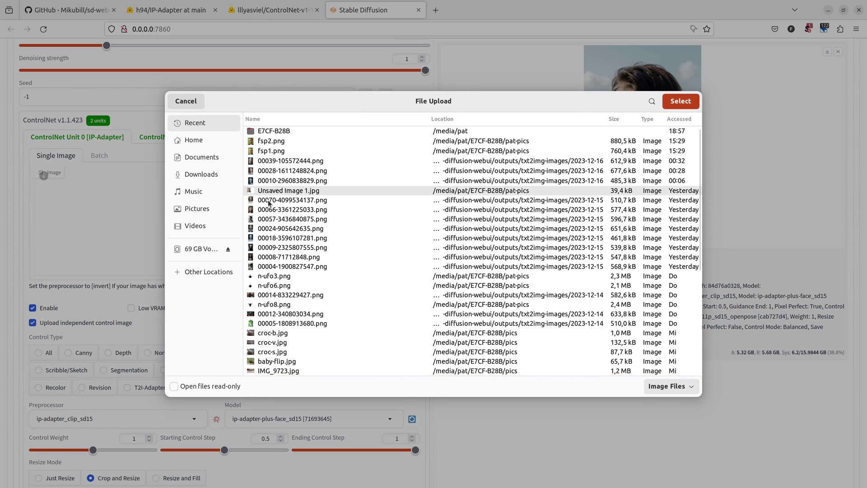
{"action": "double_click", "coordinate": [268, 192]}
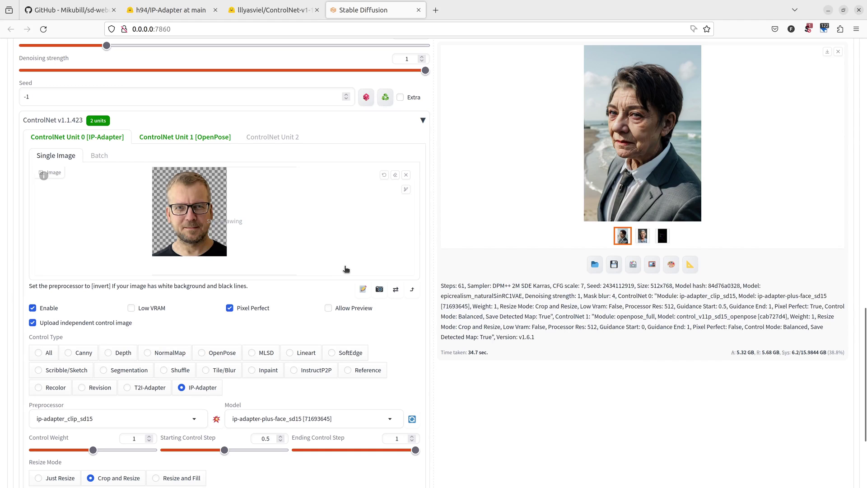
{"action": "scroll", "coordinate": [345, 270], "scroll_direction": "up", "scroll_amount": 10}
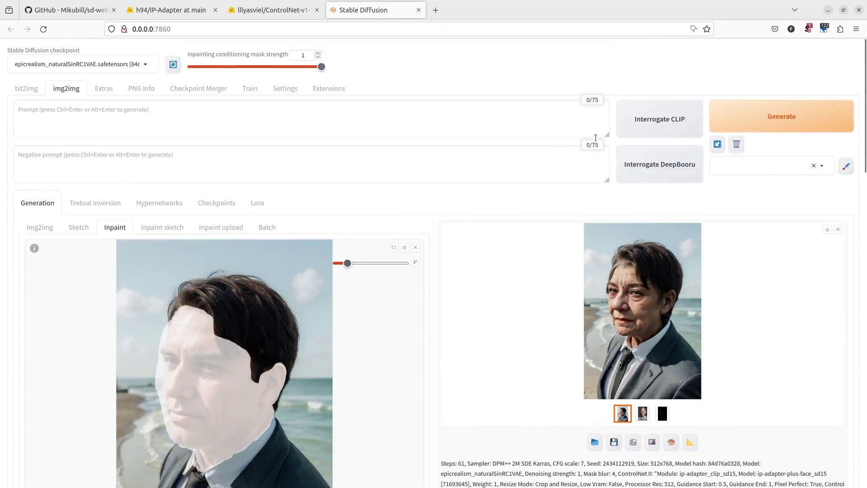
Generate the inpaint with the bearded man's face and view the grey-suited result full size
{"action": "left_click", "coordinate": [779, 116]}
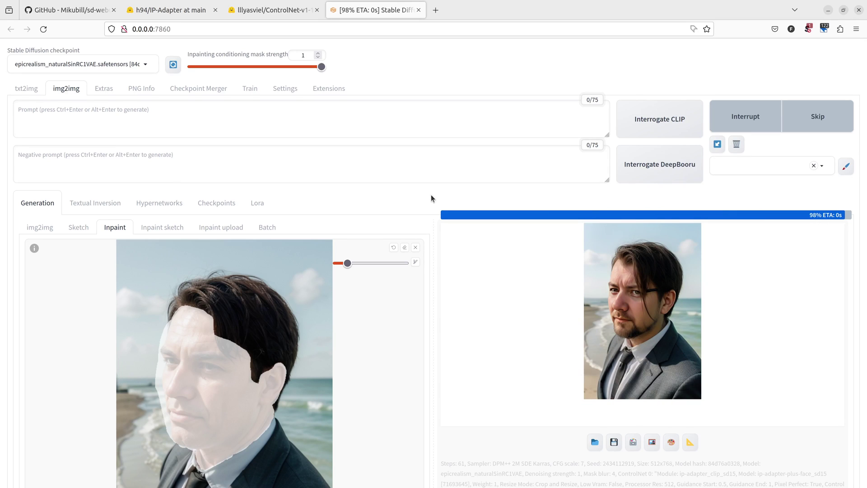
{"action": "left_click", "coordinate": [639, 334]}
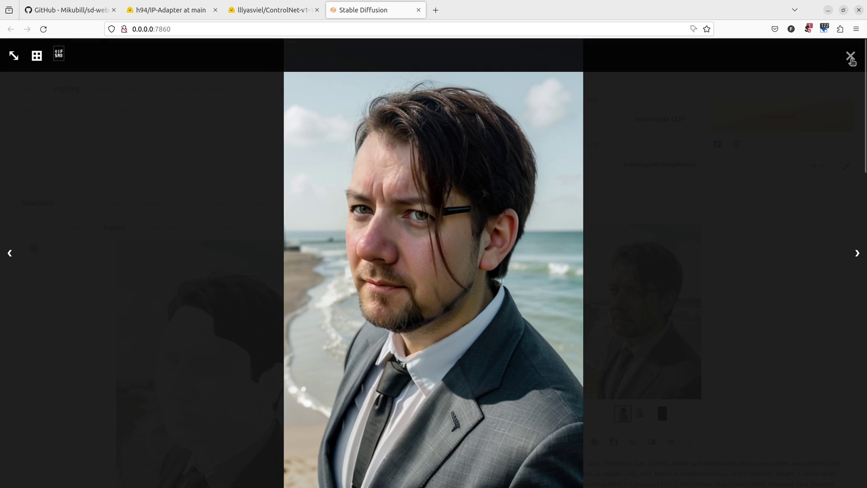
{"action": "left_click", "coordinate": [851, 56]}
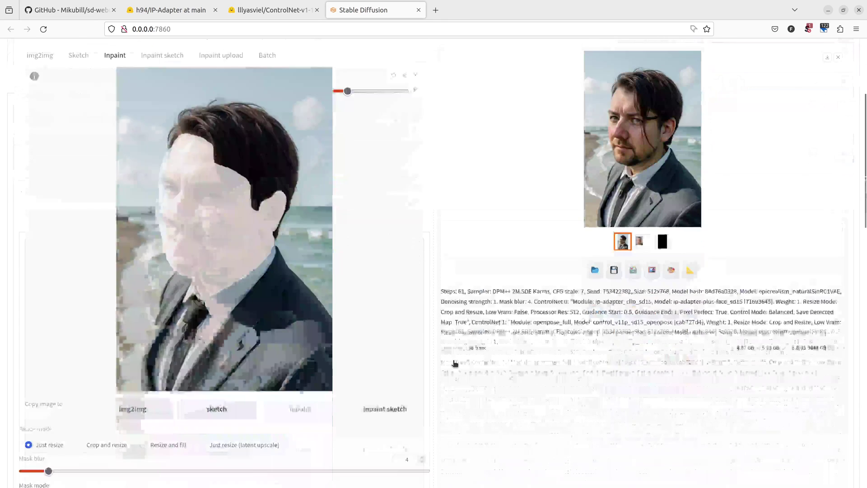
{"action": "scroll", "coordinate": [460, 354], "scroll_direction": "down", "scroll_amount": 15}
{"action": "scroll", "coordinate": [441, 366], "scroll_direction": "down", "scroll_amount": 10}
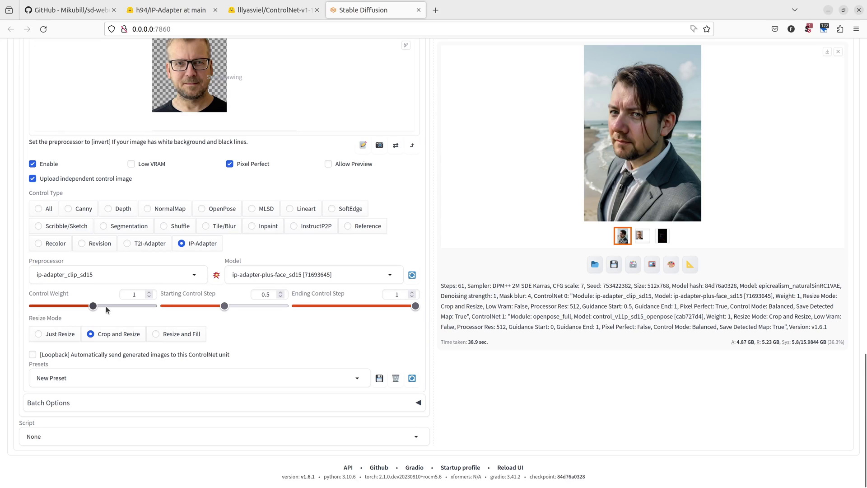
Set Starting Control Step to 0, regenerate, and inspect the glasses-wearing portrait full size
{"action": "mouse_move", "coordinate": [93, 306]}
{"action": "left_mouse_down"}
{"action": "mouse_move", "coordinate": [105, 307]}
{"action": "mouse_move", "coordinate": [93, 306]}
{"action": "left_mouse_up"}
{"action": "left_click_drag", "start_coordinate": [224, 307], "coordinate": [154, 311]}
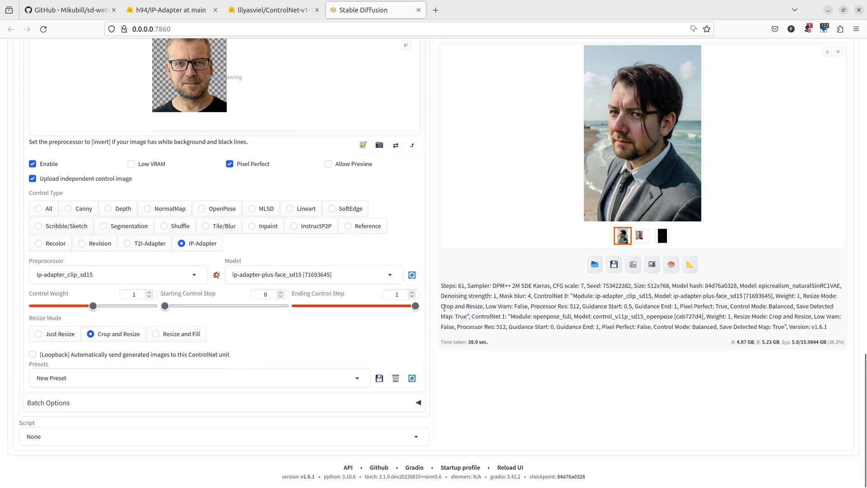
{"action": "scroll", "coordinate": [443, 322], "scroll_direction": "up", "scroll_amount": 10}
{"action": "scroll", "coordinate": [442, 271], "scroll_direction": "up", "scroll_amount": 10}
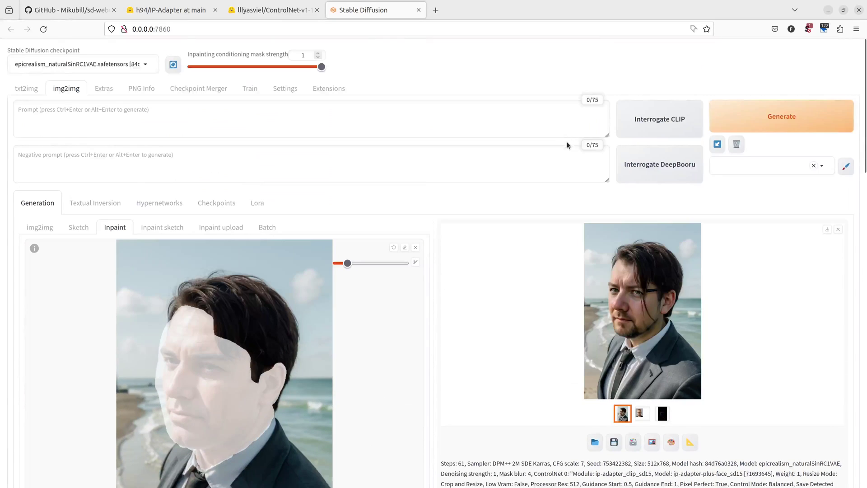
{"action": "left_click", "coordinate": [736, 123]}
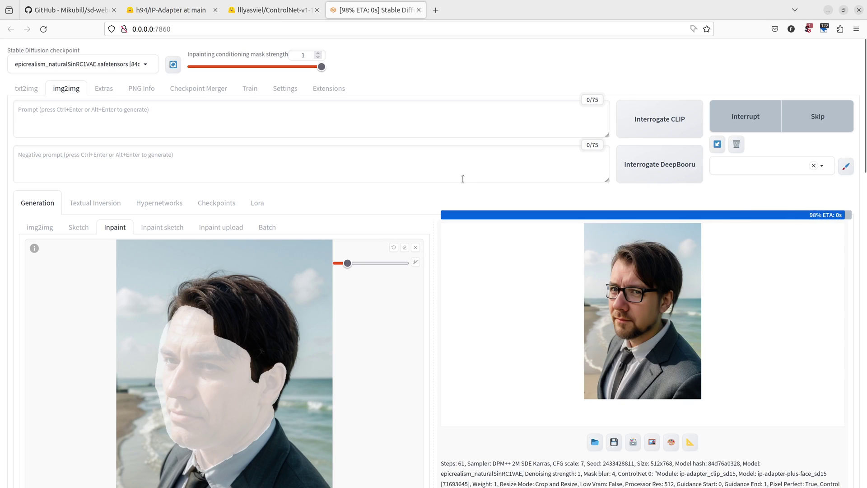
{"action": "left_click", "coordinate": [632, 299]}
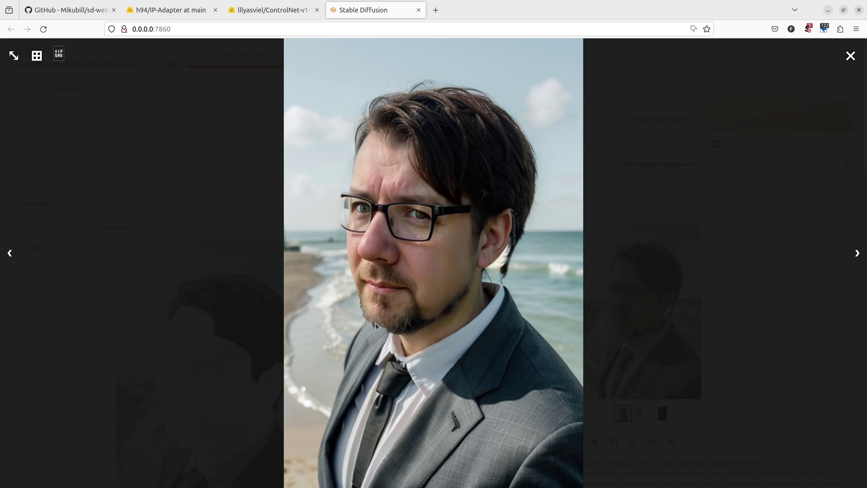
{"action": "left_click", "coordinate": [851, 56]}
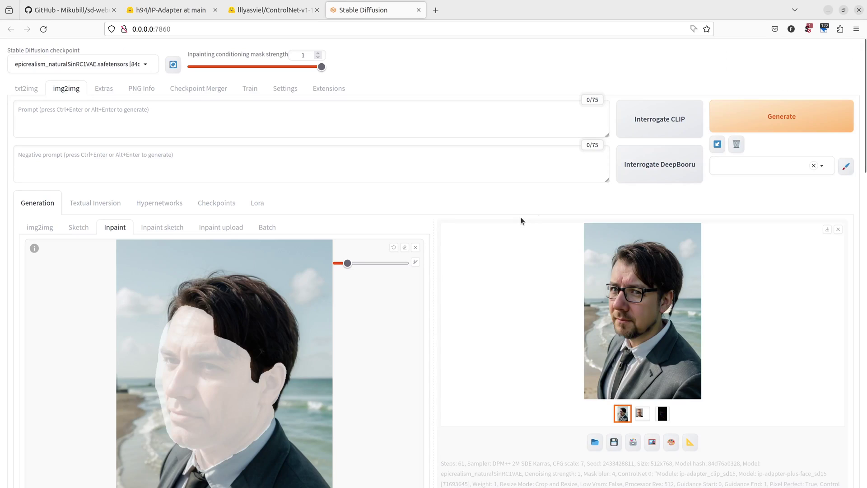
{"action": "scroll", "coordinate": [493, 279], "scroll_direction": "down", "scroll_amount": 2}
{"action": "scroll", "coordinate": [493, 280], "scroll_direction": "down", "scroll_amount": 2}
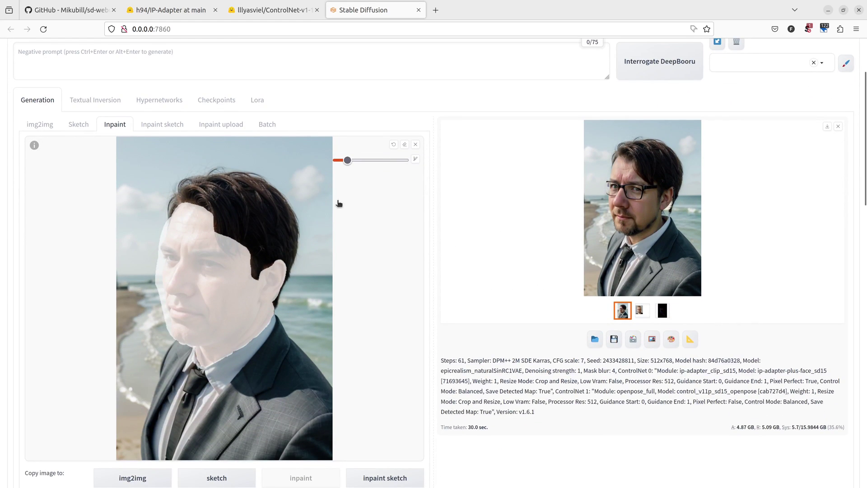
Enlarge the brush and extend the mask over the ear, left face edge and jawline
{"action": "left_click", "coordinate": [354, 160]}
{"action": "left_click_drag", "start_coordinate": [285, 282], "coordinate": [285, 268]}
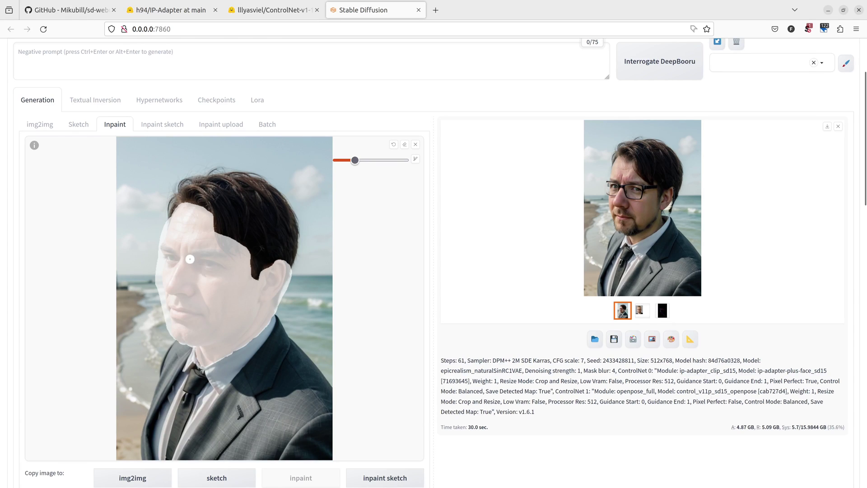
{"action": "mouse_move", "coordinate": [156, 265]}
{"action": "left_mouse_down"}
{"action": "mouse_move", "coordinate": [158, 250]}
{"action": "mouse_move", "coordinate": [155, 276]}
{"action": "left_mouse_up"}
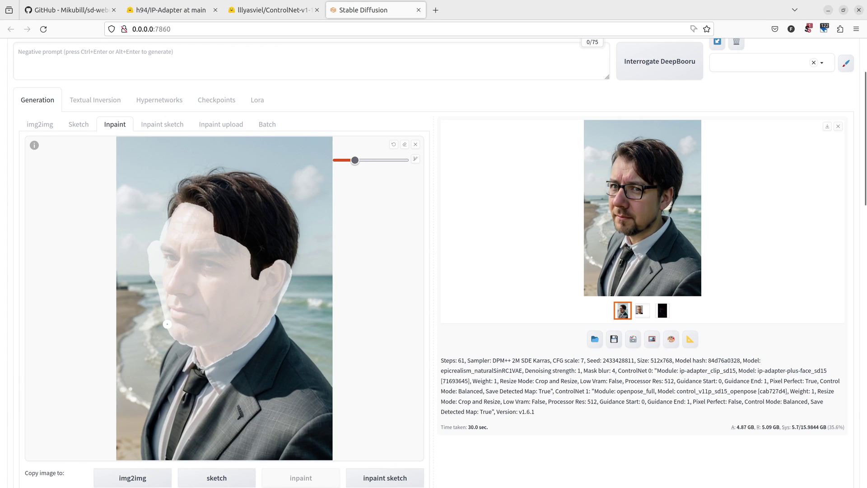
{"action": "left_click_drag", "start_coordinate": [166, 324], "coordinate": [209, 343]}
{"action": "scroll", "coordinate": [518, 262], "scroll_direction": "up", "scroll_amount": 2}
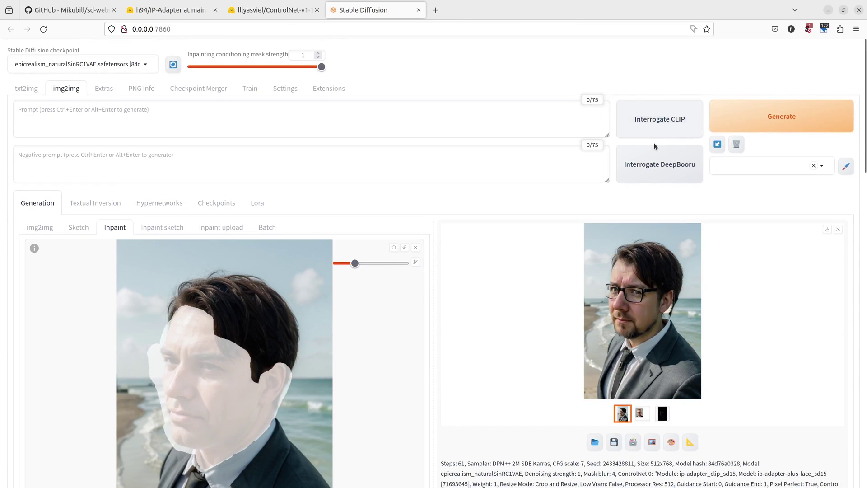
Regenerate with the wider mask and view the new bearded man in glasses full size
{"action": "left_click", "coordinate": [781, 115]}
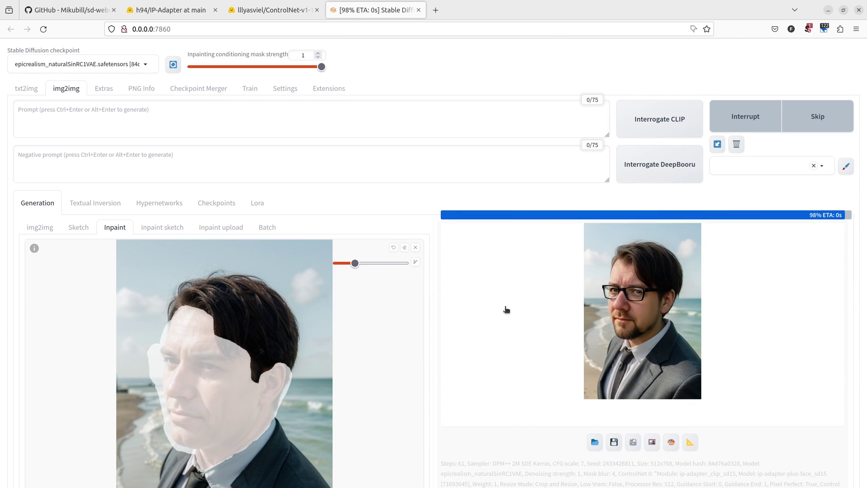
{"action": "left_click", "coordinate": [630, 303]}
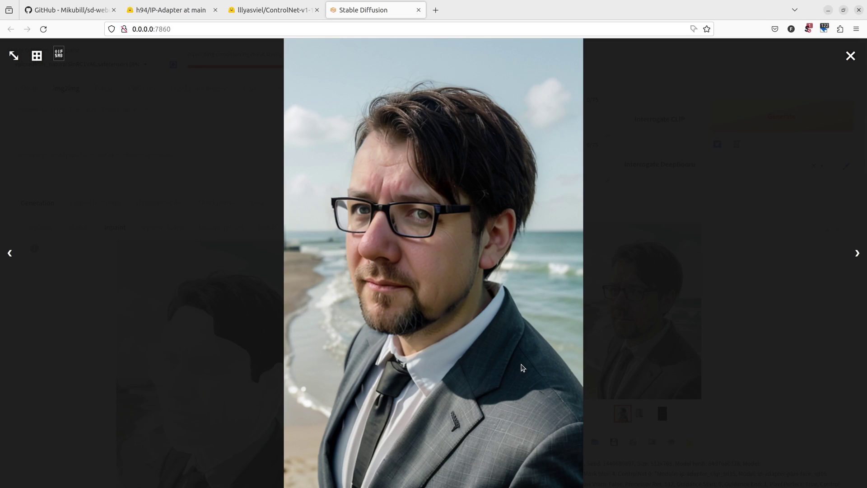
{"action": "left_click", "coordinate": [851, 56]}
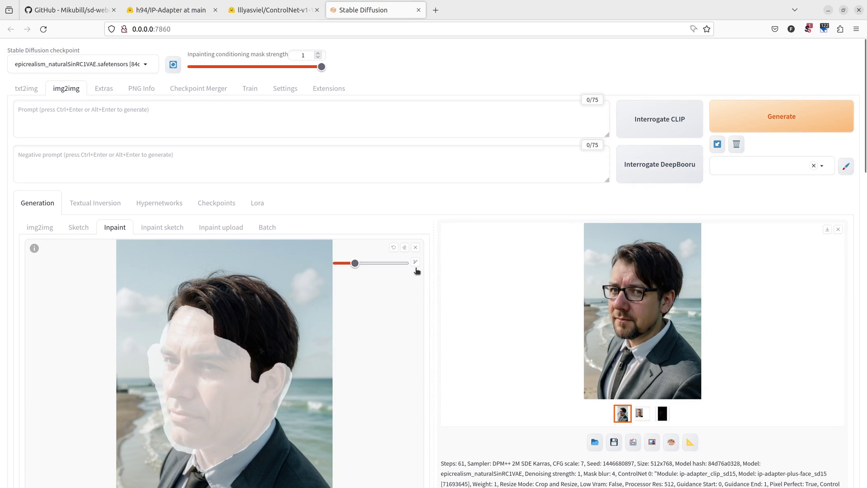
{"action": "scroll", "coordinate": [417, 372], "scroll_direction": "down", "scroll_amount": 5}
{"action": "scroll", "coordinate": [417, 371], "scroll_direction": "down", "scroll_amount": 5}
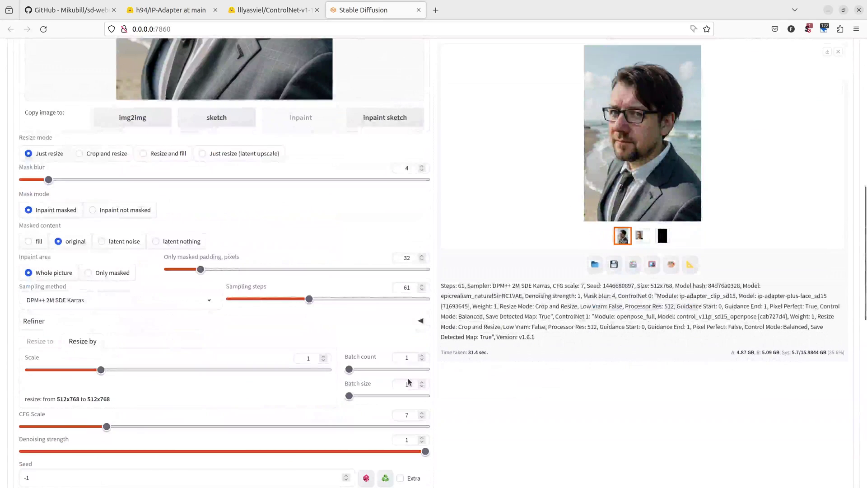
{"action": "scroll", "coordinate": [409, 381], "scroll_direction": "down", "scroll_amount": 3}
{"action": "scroll", "coordinate": [408, 382], "scroll_direction": "down", "scroll_amount": 3}
{"action": "scroll", "coordinate": [409, 381], "scroll_direction": "down", "scroll_amount": 3}
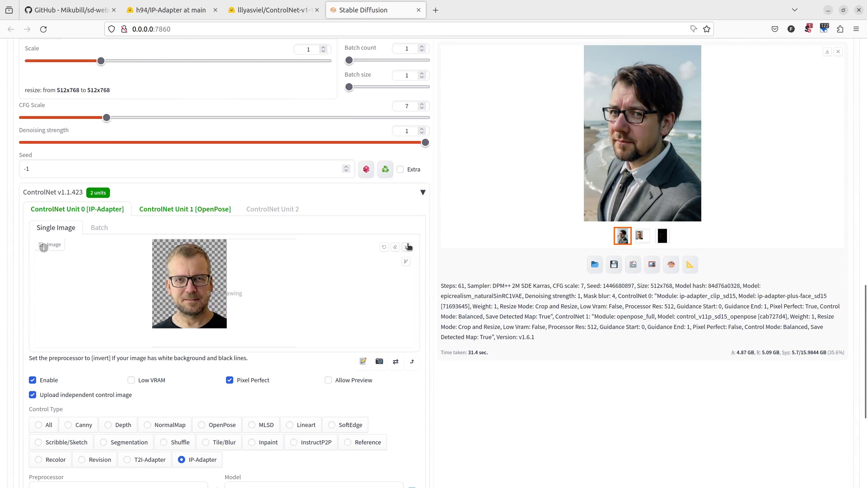
Replace the face reference with the 00010-2960838829.png alien portrait and set Starting Control Step 0.5
{"action": "left_click", "coordinate": [406, 247]}
{"action": "left_click", "coordinate": [227, 293]}
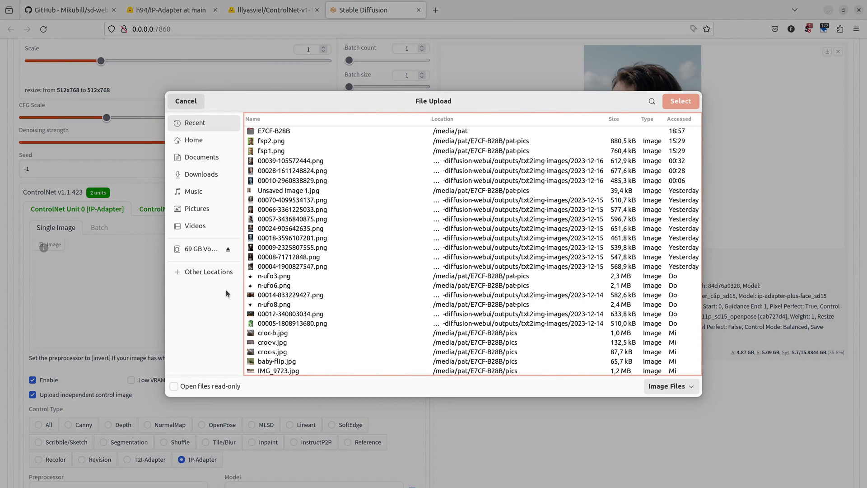
{"action": "left_click", "coordinate": [266, 181]}
{"action": "double_click", "coordinate": [266, 180]}
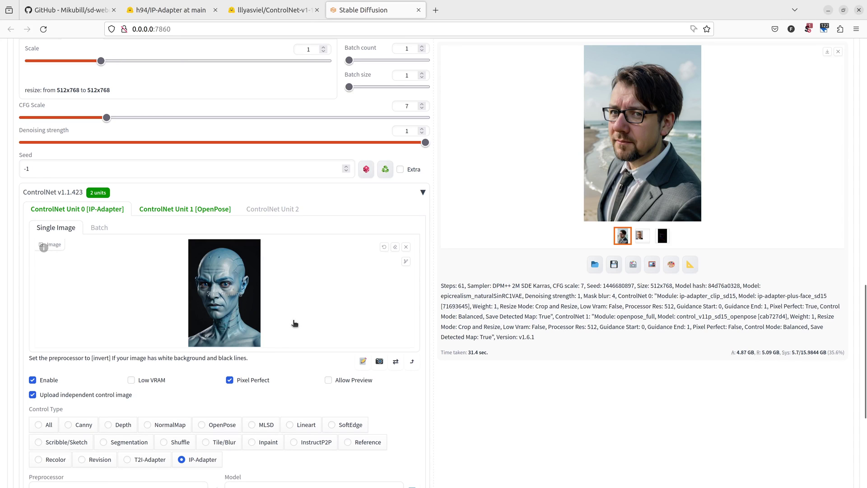
{"action": "scroll", "coordinate": [284, 360], "scroll_direction": "down", "scroll_amount": 3}
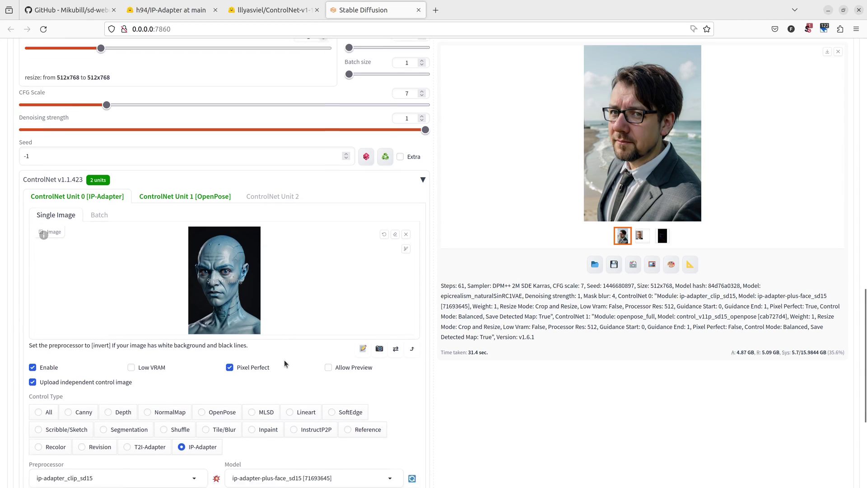
{"action": "scroll", "coordinate": [285, 360], "scroll_direction": "down", "scroll_amount": 2}
{"action": "left_click_drag", "start_coordinate": [164, 419], "coordinate": [224, 420]}
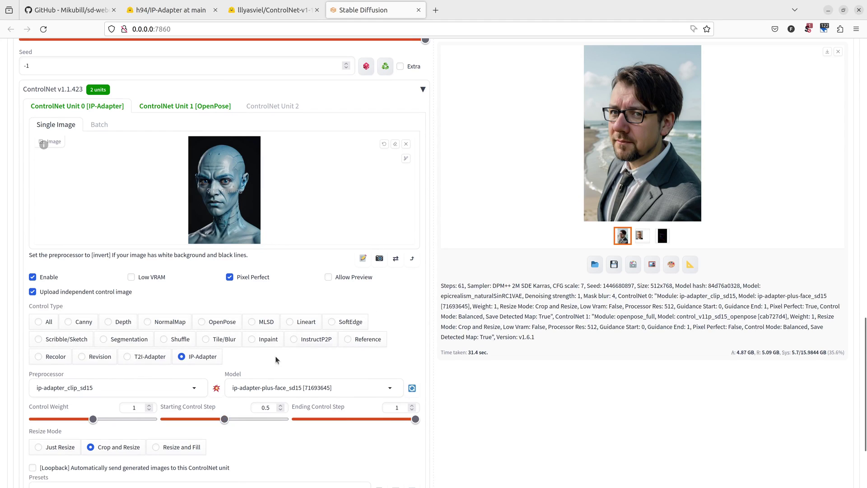
{"action": "scroll", "coordinate": [407, 330], "scroll_direction": "up", "scroll_amount": 10}
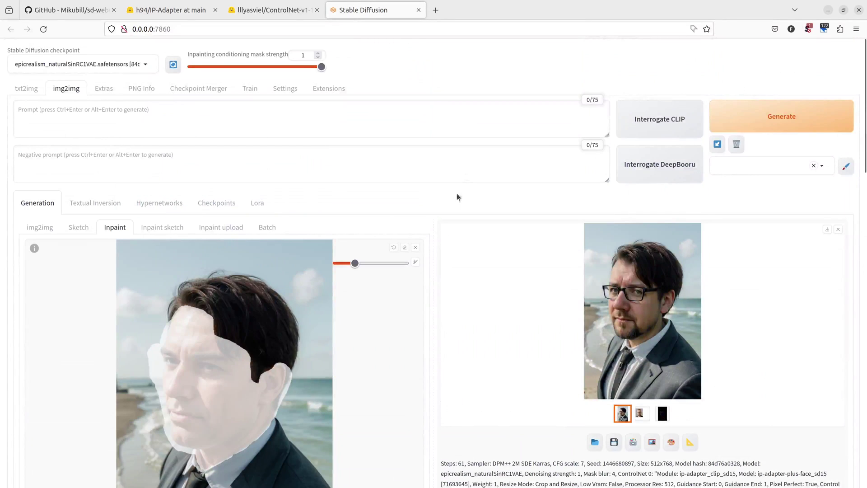
Generate the alien-faced inpaint and open the grey-skinned result full size
{"action": "left_click", "coordinate": [745, 117]}
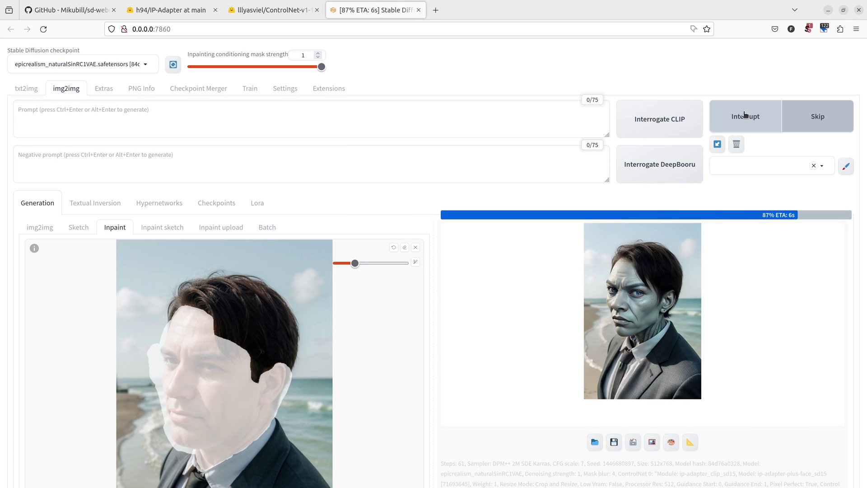
{"action": "left_click", "coordinate": [641, 312]}
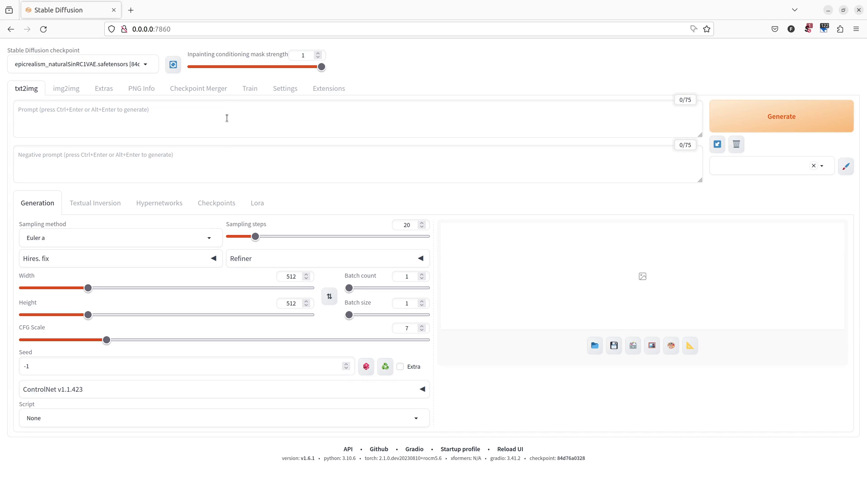
Enter the lake-woman prompt and no-nudity negative prompt; use DPM++ 2M SDE Karras, 50 steps, height 768
{"action": "left_click", "coordinate": [227, 118]}
{"action": "type", "text": "a woman in "}
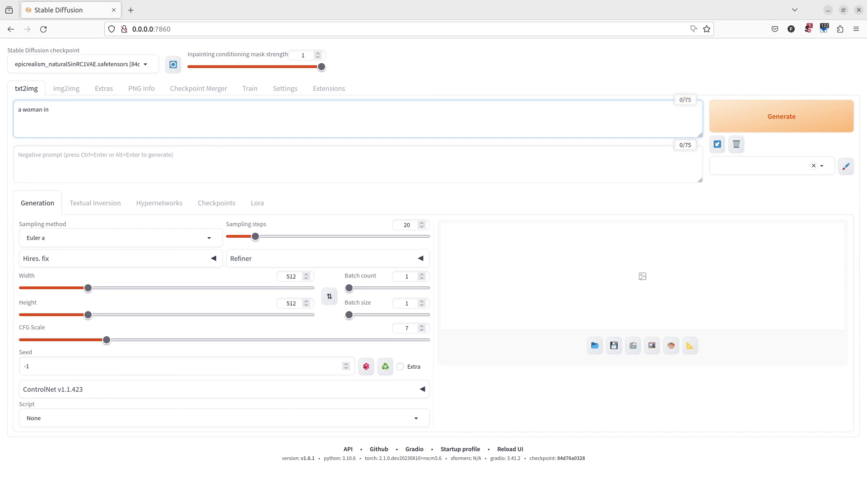
{"action": "type", "text": "a casual dress in front of a lake"}
{"action": "left_click", "coordinate": [271, 163]}
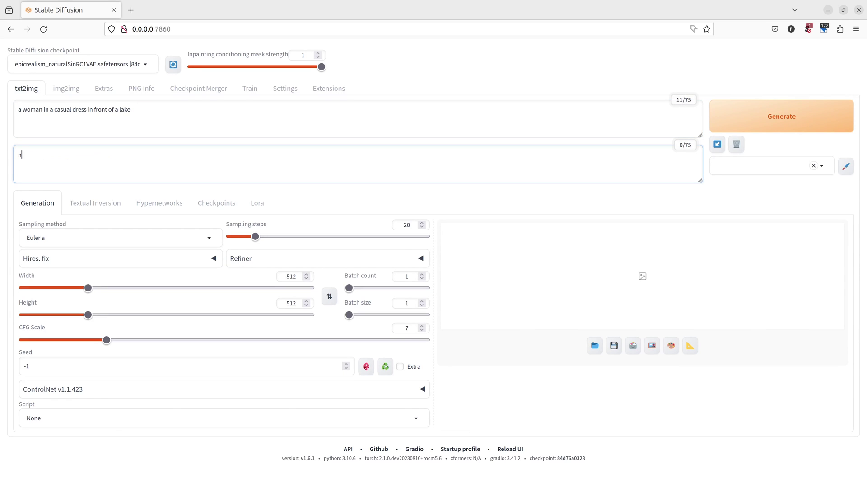
{"action": "type", "text": "nsfw, naked"}
{"action": "left_click", "coordinate": [135, 238]}
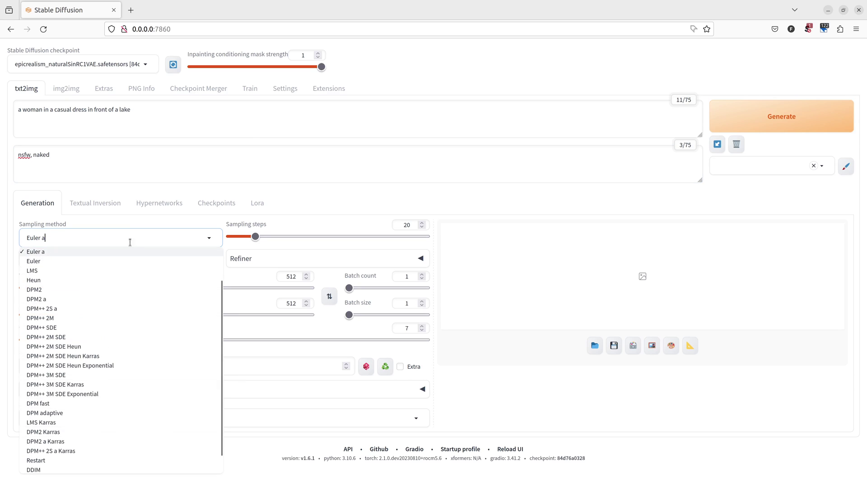
{"action": "scroll", "coordinate": [116, 318], "scroll_direction": "up", "scroll_amount": 2}
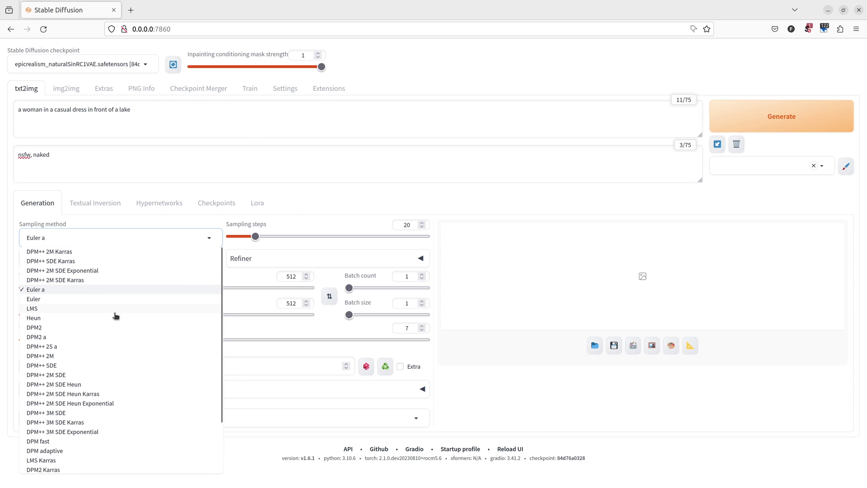
{"action": "left_click", "coordinate": [55, 280]}
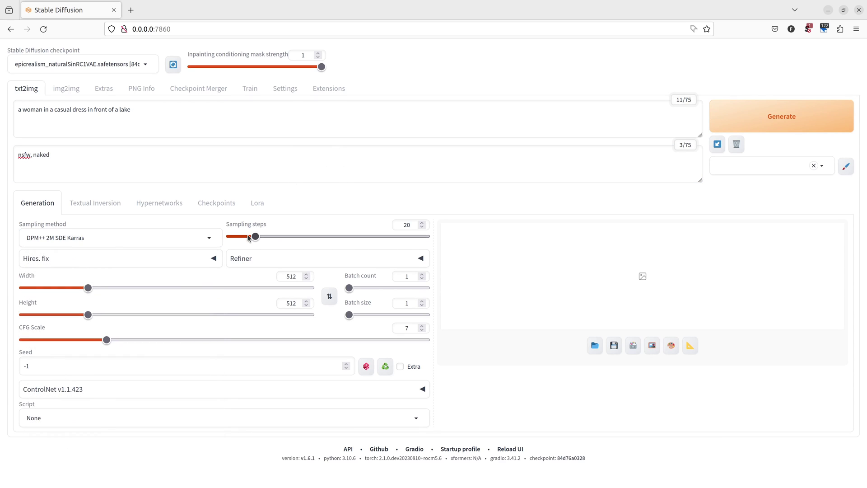
{"action": "left_click_drag", "start_coordinate": [255, 237], "coordinate": [295, 236]}
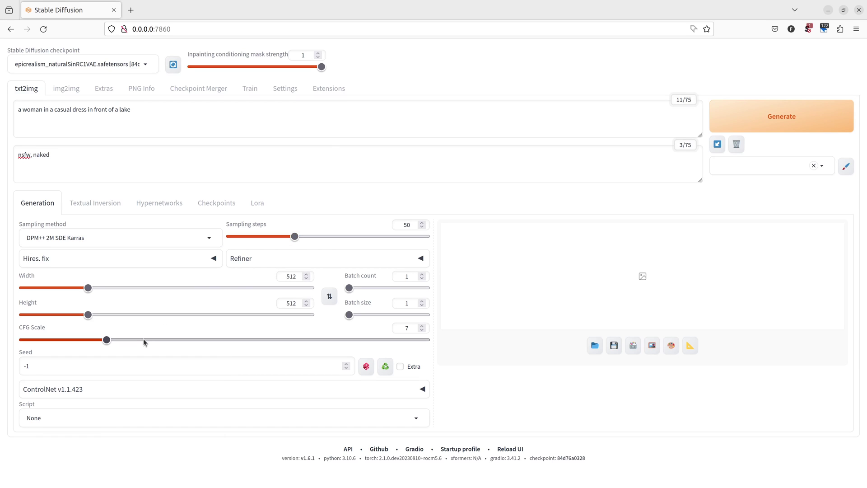
{"action": "left_click_drag", "start_coordinate": [89, 315], "coordinate": [124, 314]}
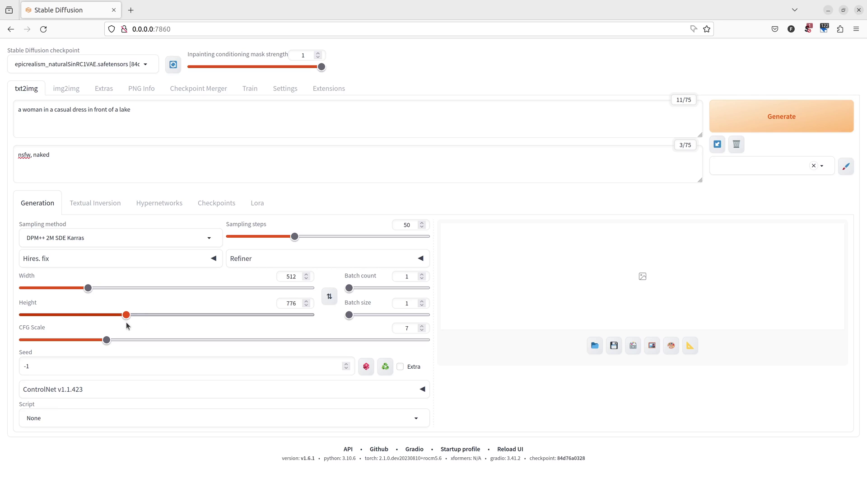
Generate the image and view the teal-dressed woman by the mountain lake full size
{"action": "left_click", "coordinate": [743, 118]}
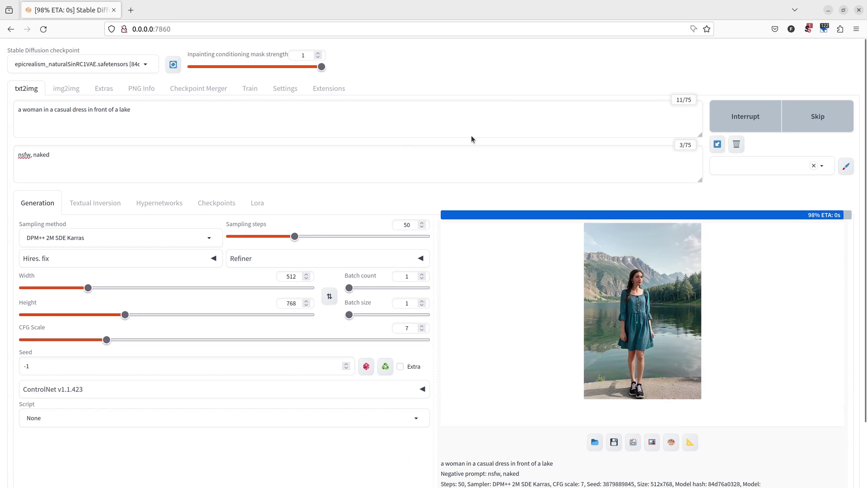
{"action": "left_click", "coordinate": [636, 328]}
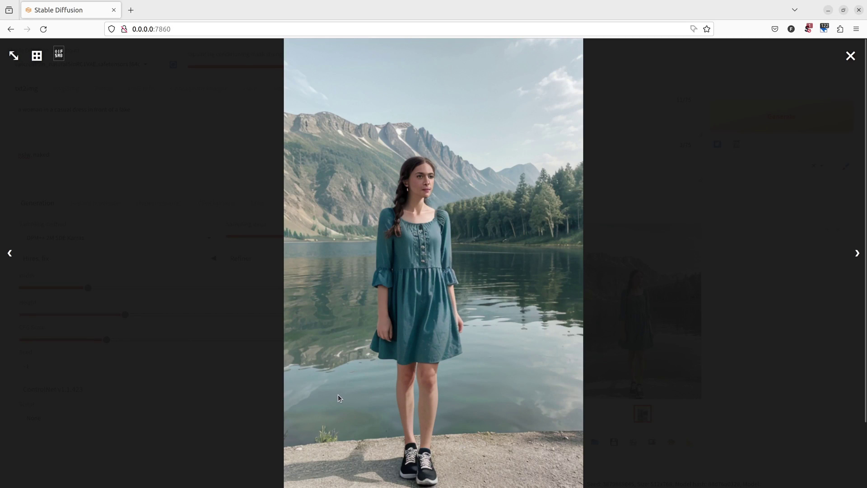
{"action": "key", "text": "Escape"}
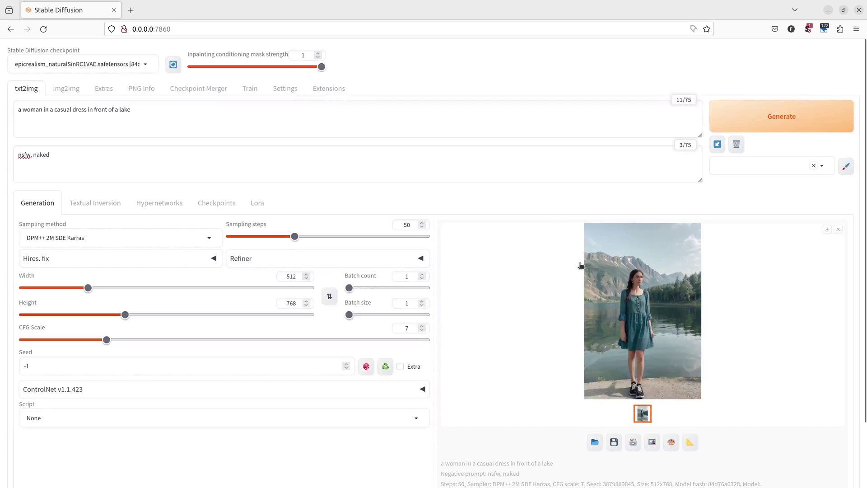
{"action": "scroll", "coordinate": [211, 316], "scroll_direction": "down", "scroll_amount": 2}
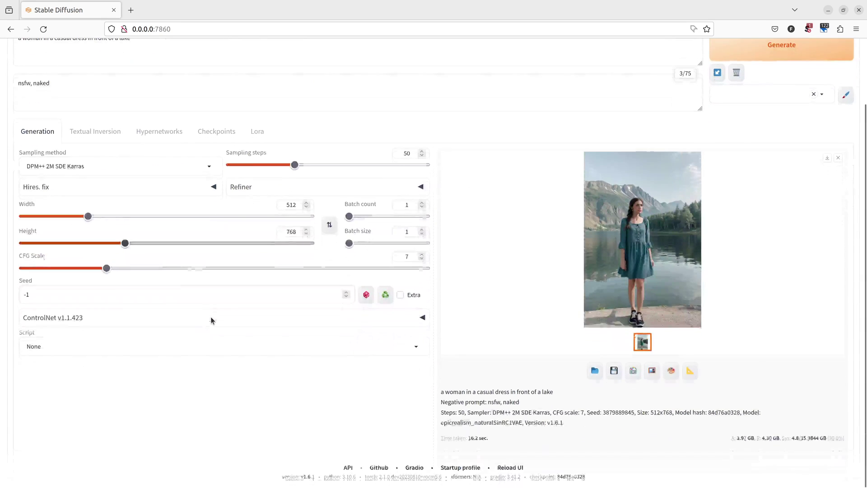
Expand ControlNet and load the gold robot portrait as the reference image
{"action": "left_click", "coordinate": [98, 318]}
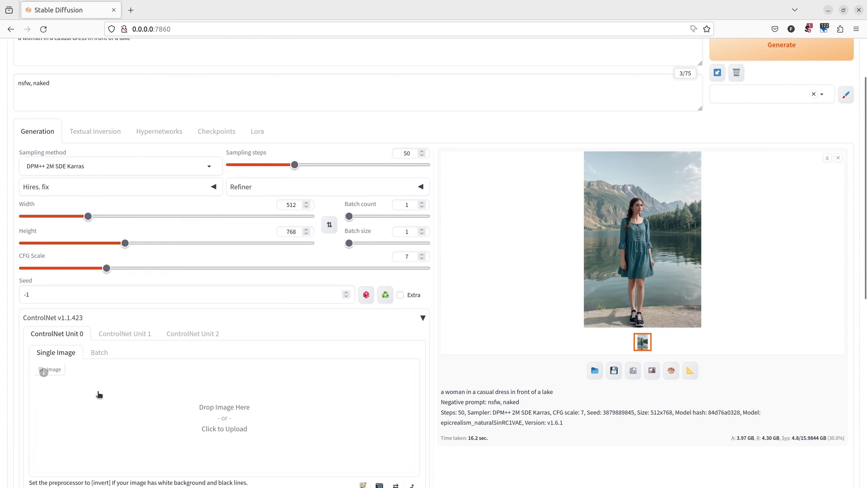
{"action": "scroll", "coordinate": [94, 415], "scroll_direction": "down", "scroll_amount": 1}
{"action": "scroll", "coordinate": [94, 415], "scroll_direction": "down", "scroll_amount": 2}
{"action": "left_click", "coordinate": [209, 266]}
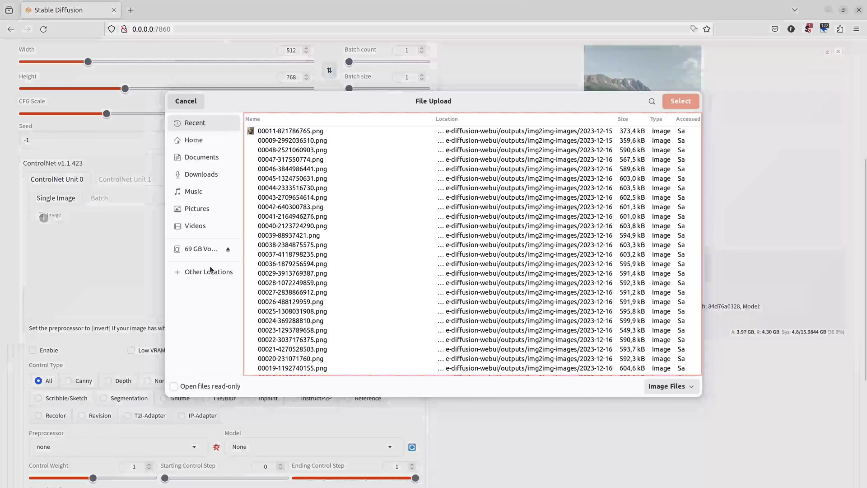
{"action": "double_click", "coordinate": [263, 133]}
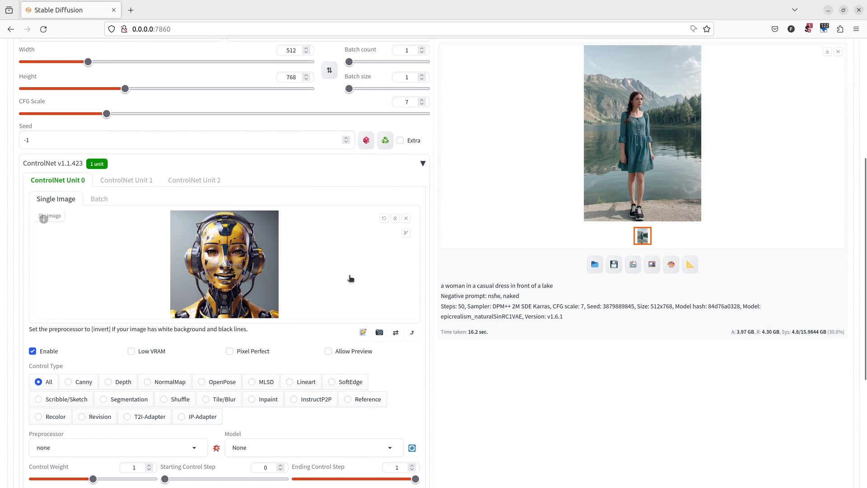
{"action": "scroll", "coordinate": [353, 278], "scroll_direction": "down", "scroll_amount": 3}
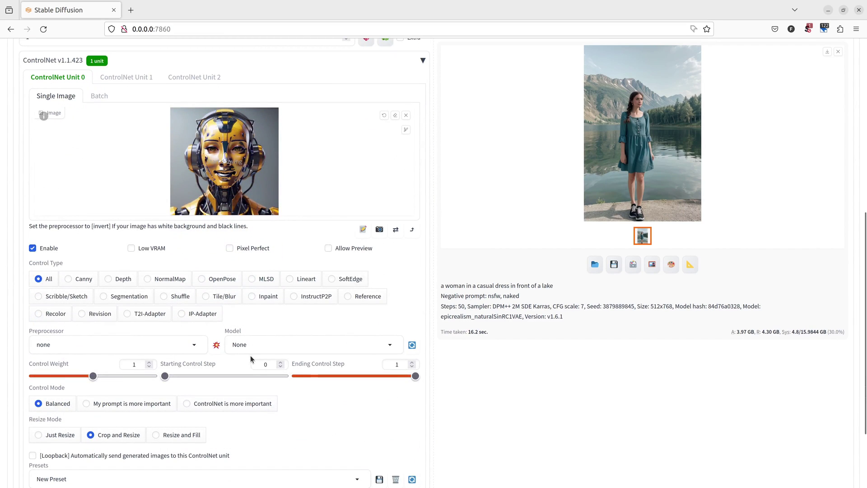
Set control type IP-Adapter with model ip-adapter-plus-face_sd15 and slightly raise Control Weight
{"action": "left_click", "coordinate": [197, 316]}
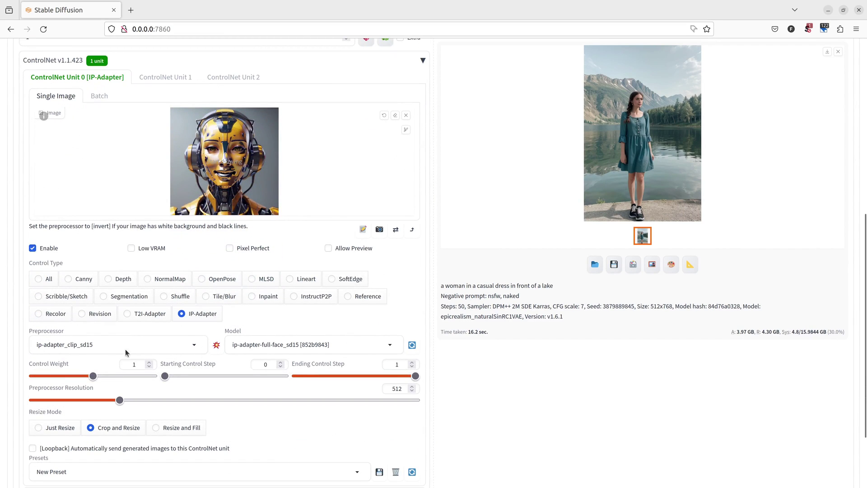
{"action": "left_click", "coordinate": [392, 350]}
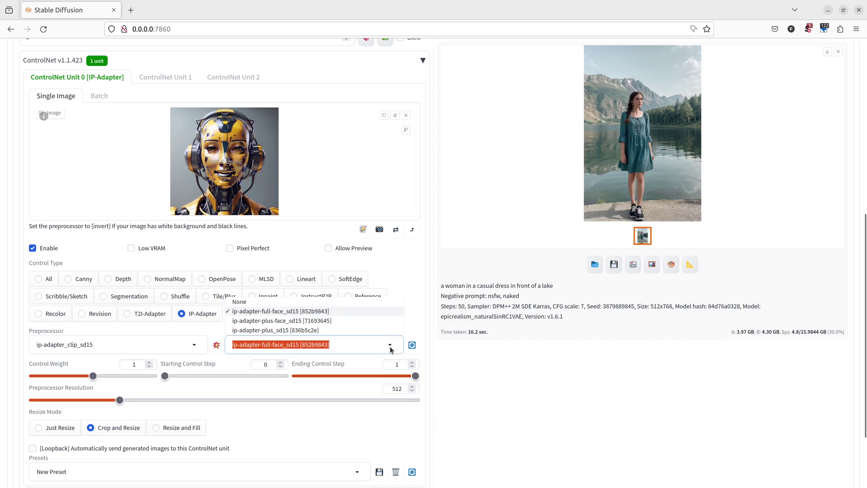
{"action": "left_click", "coordinate": [282, 320]}
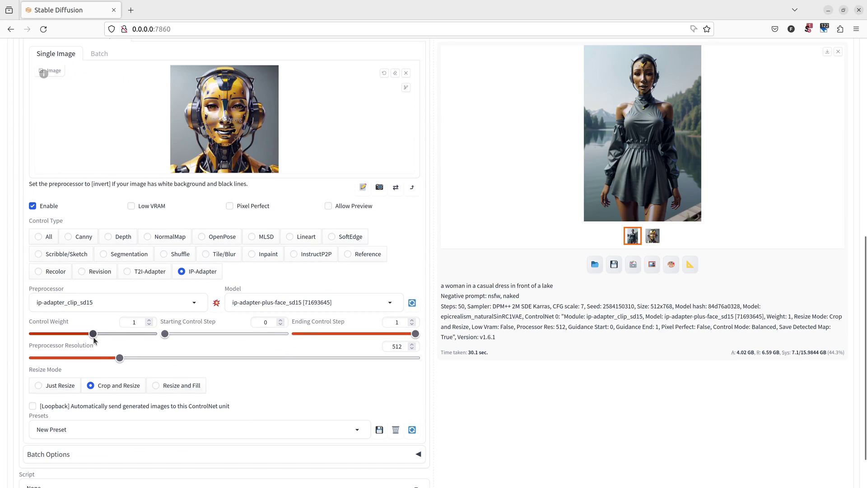
{"action": "left_click_drag", "start_coordinate": [93, 334], "coordinate": [102, 334]}
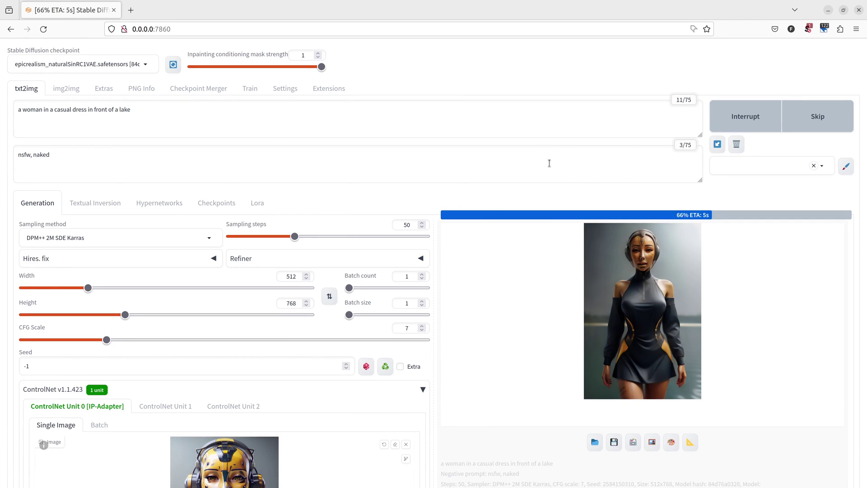
View the gold-faced robot woman in a dark dress full size, then close it
{"action": "left_click", "coordinate": [644, 305]}
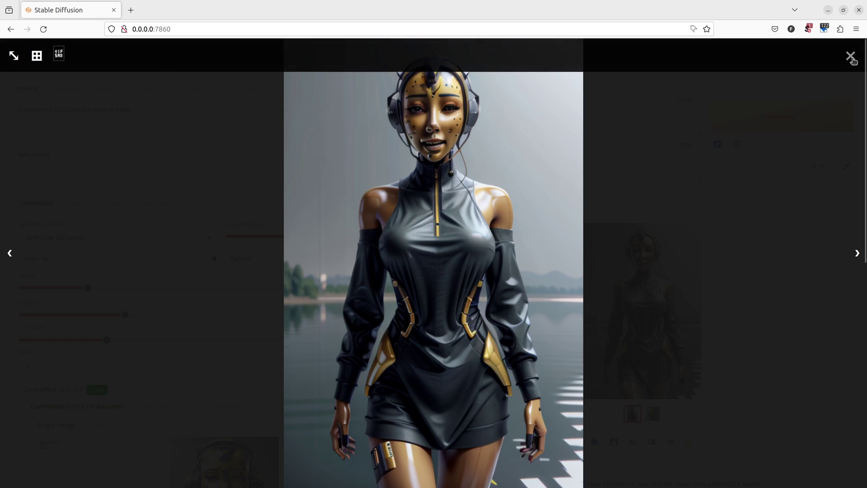
{"action": "left_click", "coordinate": [851, 57]}
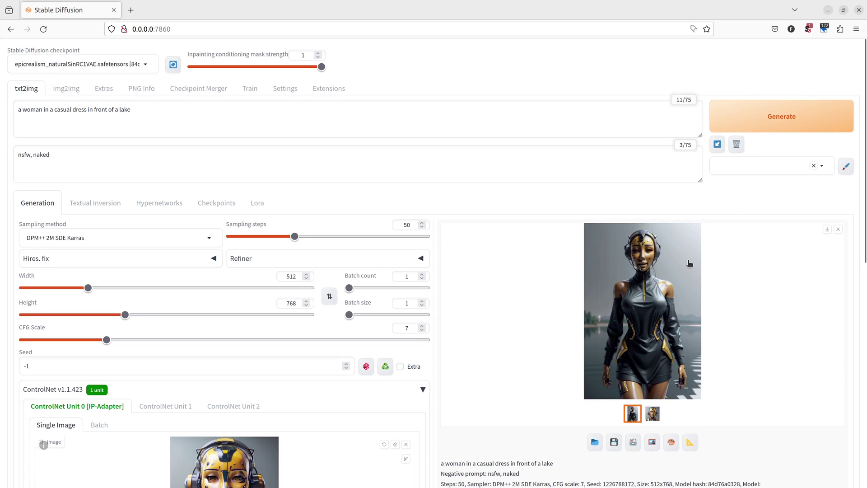